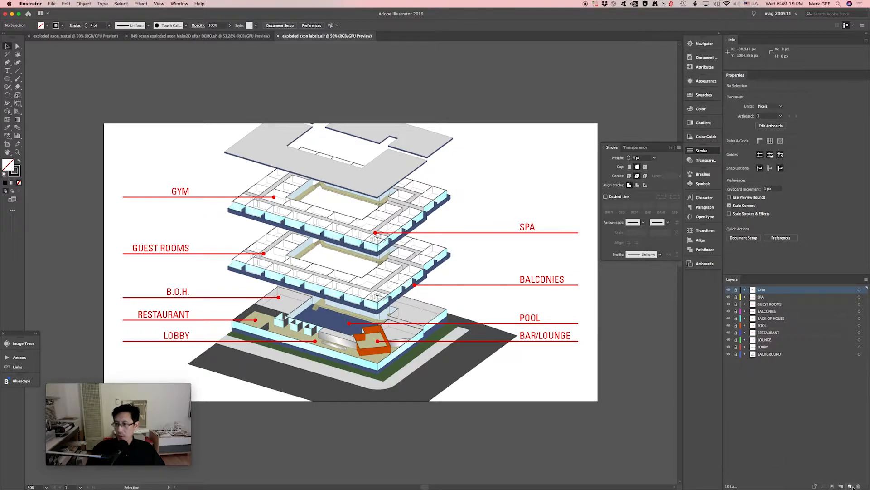
Create a new layer above GYM and name it "visitors".
{"action": "left_click", "coordinate": [850, 486]}
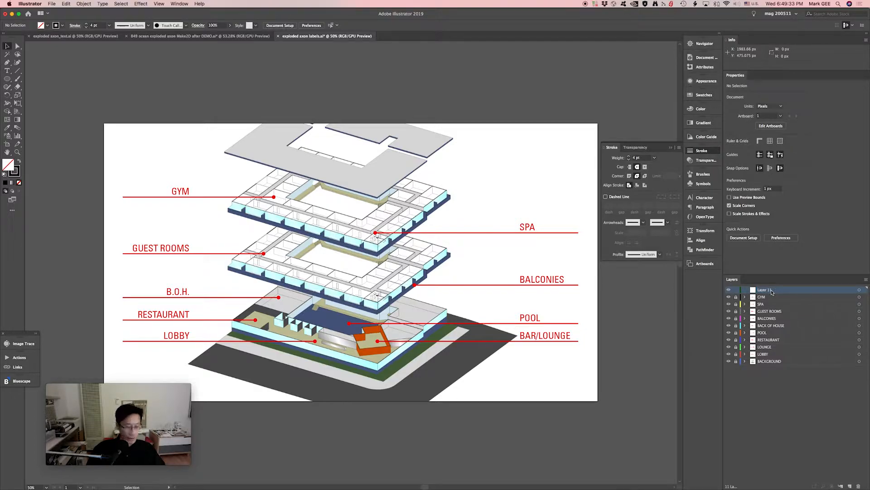
{"action": "double_click", "coordinate": [770, 290]}
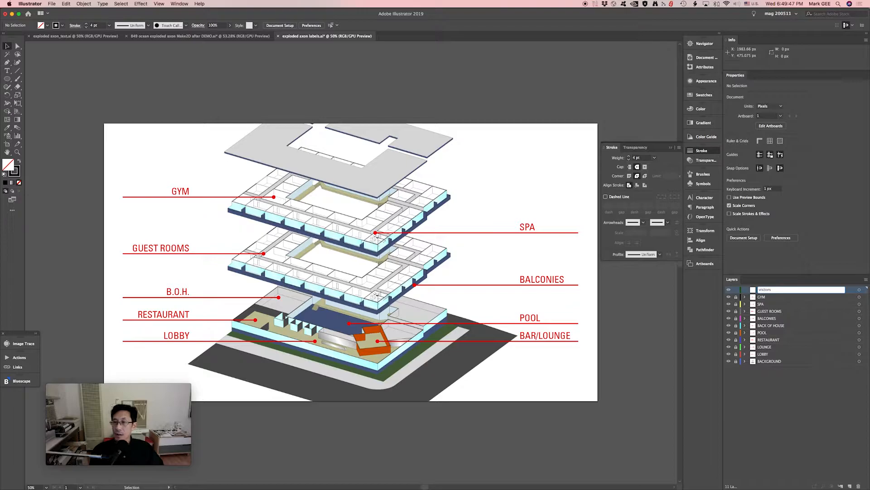
{"action": "key", "text": "Return"}
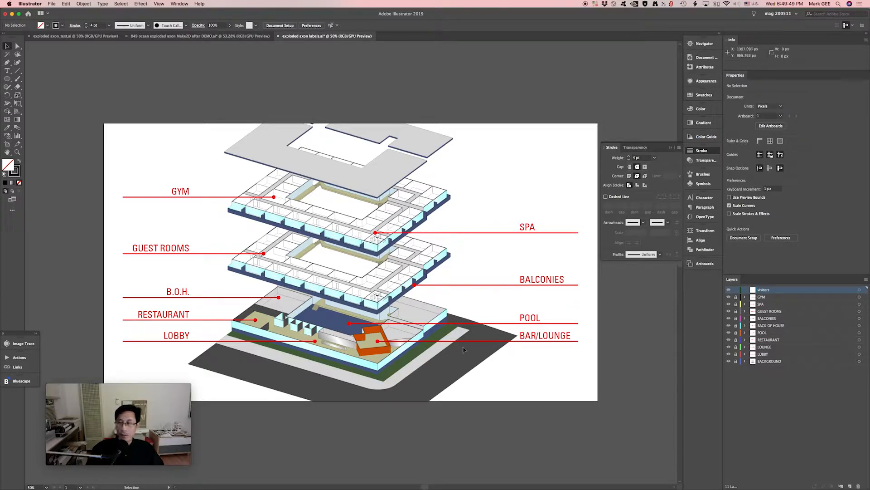
Draw a 4 pt black path with the Pen tool from the sidewalk through the lobby and bar to the pool.
{"action": "key", "text": "z"}
{"action": "mouse_move", "coordinate": [207, 268]}
{"action": "left_mouse_down"}
{"action": "mouse_move", "coordinate": [458, 362]}
{"action": "mouse_move", "coordinate": [487, 399]}
{"action": "left_mouse_up"}
{"action": "key", "text": "space"}
{"action": "left_click_drag", "start_coordinate": [472, 342], "coordinate": [496, 356]}
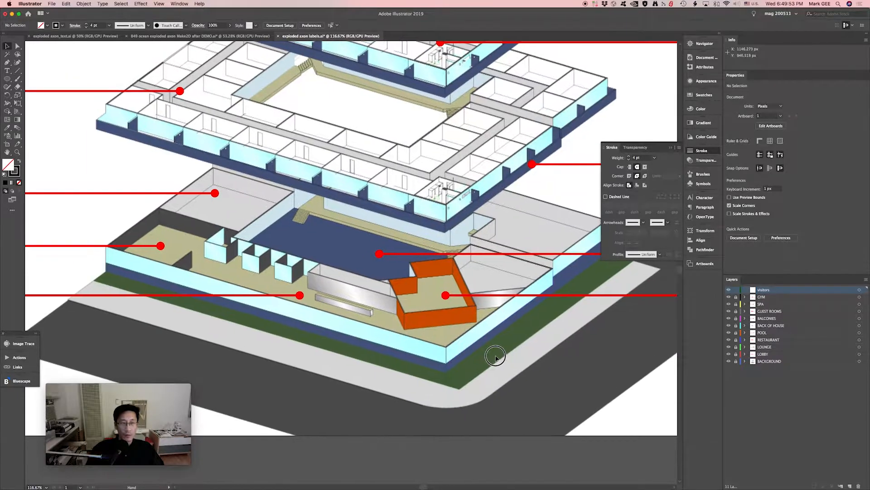
{"action": "scroll", "coordinate": [458, 320], "scroll_direction": "up", "scroll_amount": 3}
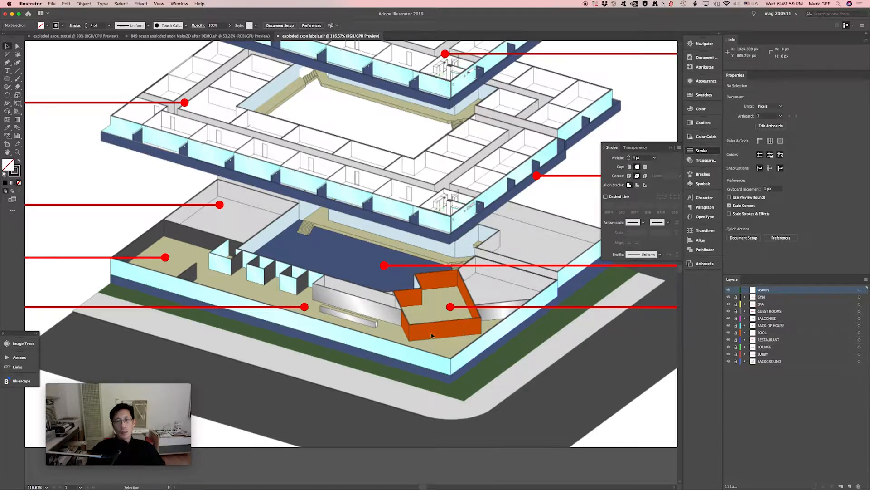
{"action": "key", "text": "p"}
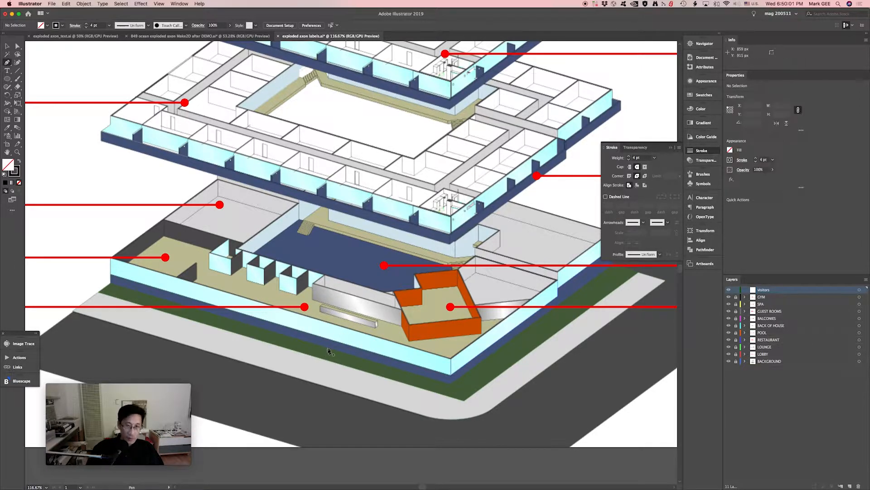
{"action": "left_click", "coordinate": [308, 363]}
{"action": "left_click", "coordinate": [343, 322]}
{"action": "left_click", "coordinate": [433, 349]}
{"action": "left_click", "coordinate": [421, 316]}
{"action": "left_click", "coordinate": [441, 299]}
{"action": "left_click", "coordinate": [434, 278]}
{"action": "left_click", "coordinate": [408, 286]}
{"action": "left_click", "coordinate": [380, 271]}
Reposition the visitor path's anchor points inside the bar and at its opening toward the pool.
{"action": "key", "text": "a"}
{"action": "left_click", "coordinate": [447, 297]}
{"action": "left_click_drag", "start_coordinate": [434, 279], "coordinate": [434, 293]}
{"action": "left_click_drag", "start_coordinate": [441, 299], "coordinate": [436, 300]}
{"action": "left_click_drag", "start_coordinate": [431, 341], "coordinate": [494, 342]}
{"action": "left_click_drag", "start_coordinate": [354, 159], "coordinate": [353, 191]}
{"action": "left_click", "coordinate": [398, 256]}
{"action": "left_click_drag", "start_coordinate": [436, 366], "coordinate": [484, 384]}
{"action": "left_click", "coordinate": [448, 205]}
{"action": "left_click_drag", "start_coordinate": [438, 184], "coordinate": [412, 199]}
Add an anchor point to the visitor path near the bar's front wall and adjust the neighbouring corner points.
{"action": "left_click", "coordinate": [482, 381]}
{"action": "key", "text": "plus"}
{"action": "left_click", "coordinate": [405, 358]}
{"action": "key", "text": "a"}
{"action": "left_click_drag", "start_coordinate": [482, 379], "coordinate": [470, 338]}
{"action": "left_click_drag", "start_coordinate": [405, 358], "coordinate": [400, 357]}
{"action": "left_click_drag", "start_coordinate": [470, 339], "coordinate": [475, 347]}
{"action": "left_click_drag", "start_coordinate": [400, 357], "coordinate": [388, 353]}
Lower the visitor path's anchor at the bar's pool-side opening and shift the path's pool endpoint closer to the bar.
{"action": "left_click", "coordinate": [159, 3]}
{"action": "left_click", "coordinate": [174, 259]}
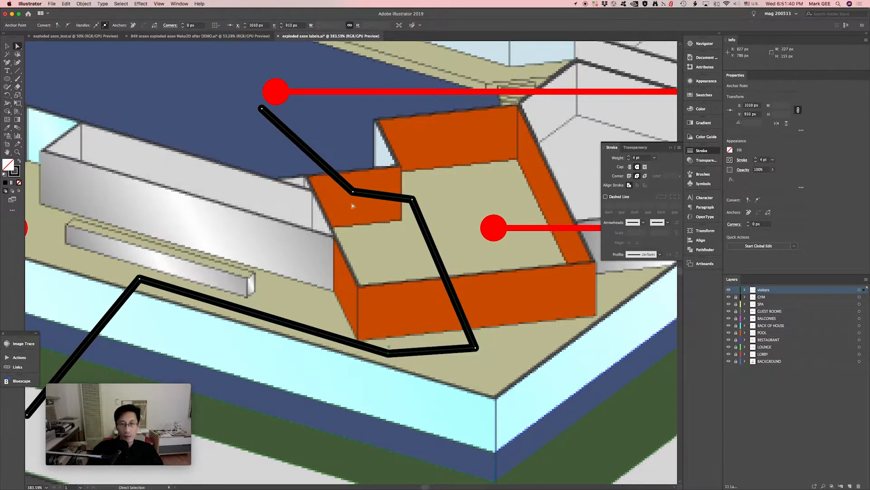
{"action": "left_click_drag", "start_coordinate": [353, 192], "coordinate": [353, 203]}
{"action": "left_click", "coordinate": [262, 109]}
{"action": "left_click_drag", "start_coordinate": [262, 109], "coordinate": [307, 108]}
{"action": "key", "text": "v"}
{"action": "key", "text": "super+minus"}
{"action": "key", "text": "super+minus"}
{"action": "key", "text": "a"}
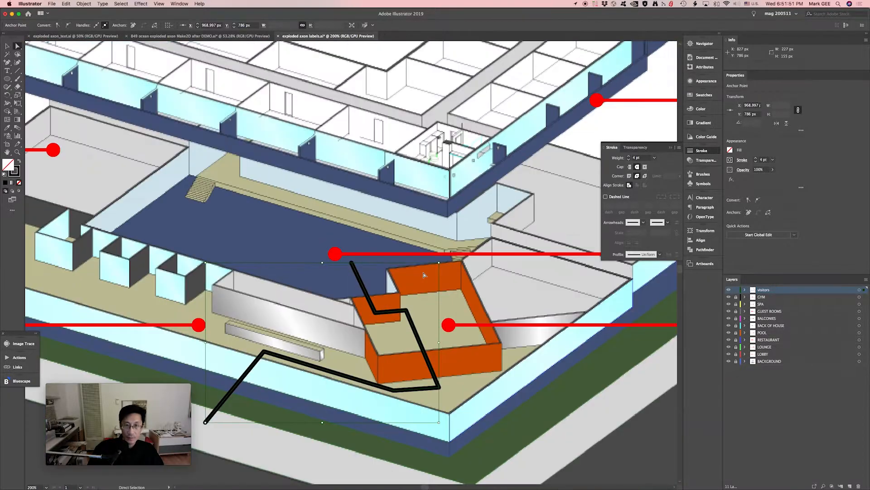
{"action": "scroll", "coordinate": [476, 310], "scroll_direction": "left", "scroll_amount": 6}
{"action": "scroll", "coordinate": [476, 311], "scroll_direction": "down", "scroll_amount": 3}
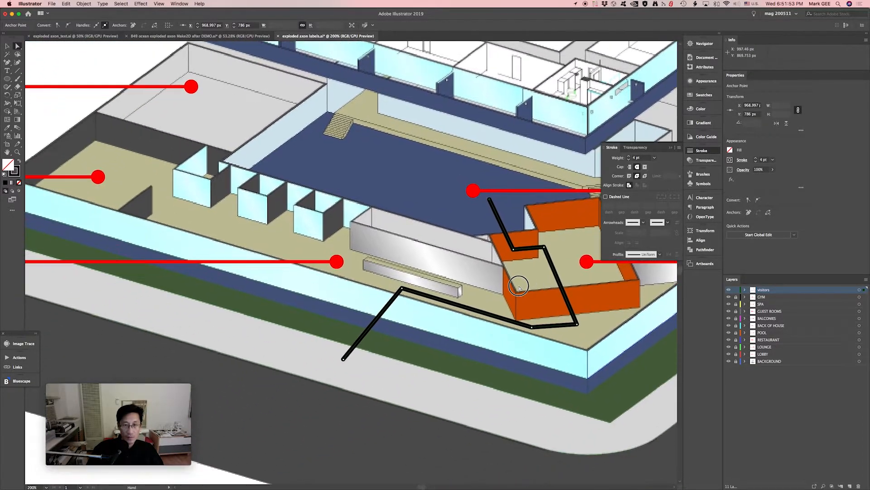
Rename the visitors layer to "visitors pool".
{"action": "double_click", "coordinate": [770, 291]}
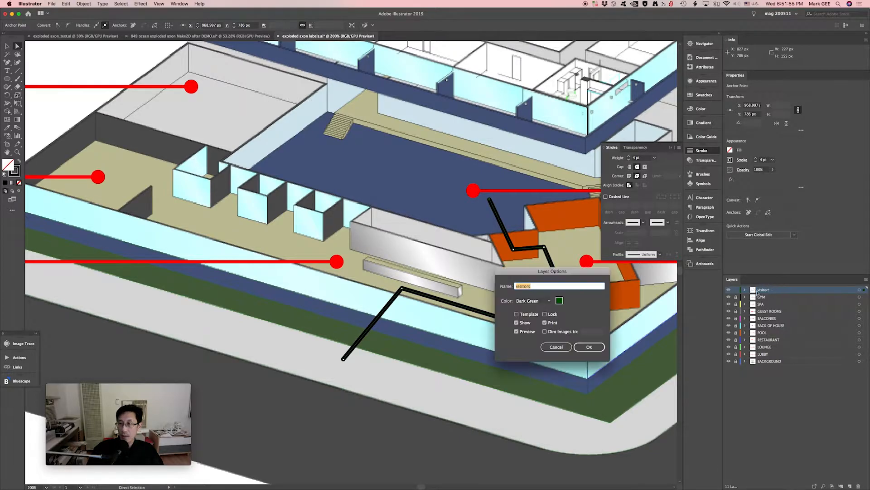
{"action": "left_click", "coordinate": [535, 286]}
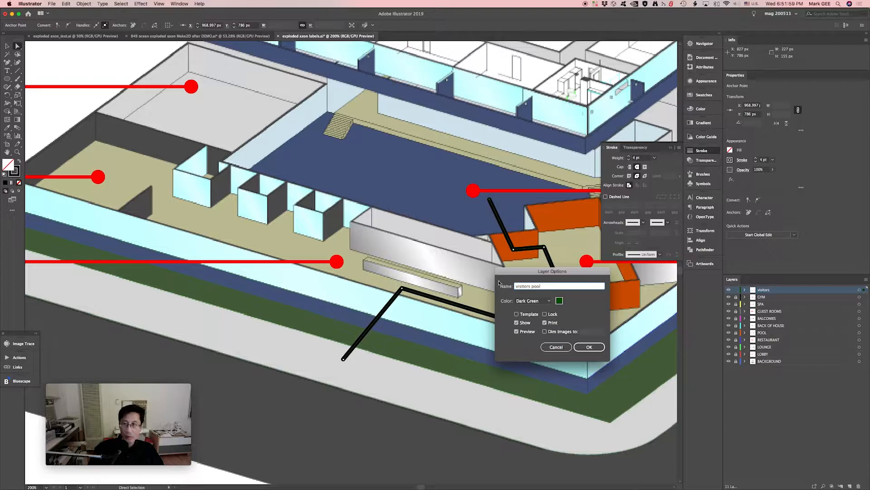
{"action": "key", "text": "Return"}
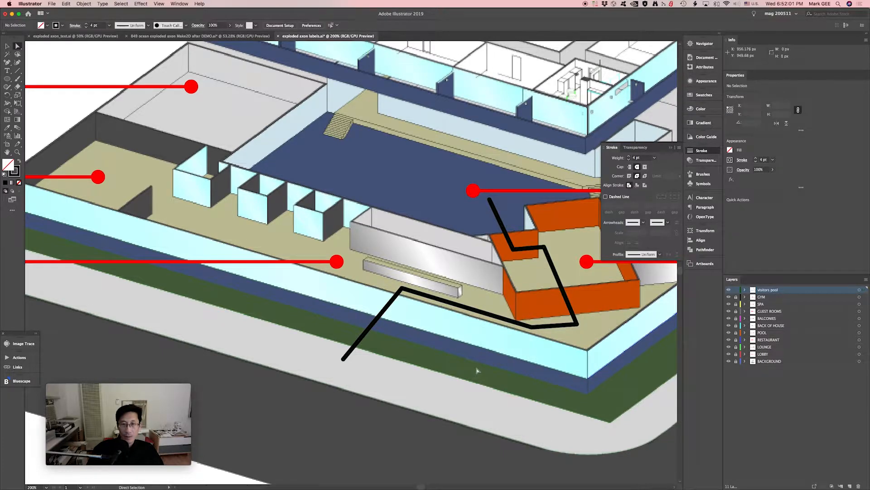
Try moving the entrance portion of the pool path toward the restaurant.
{"action": "key", "text": "super+minus"}
{"action": "left_click_drag", "start_coordinate": [447, 356], "coordinate": [466, 359]}
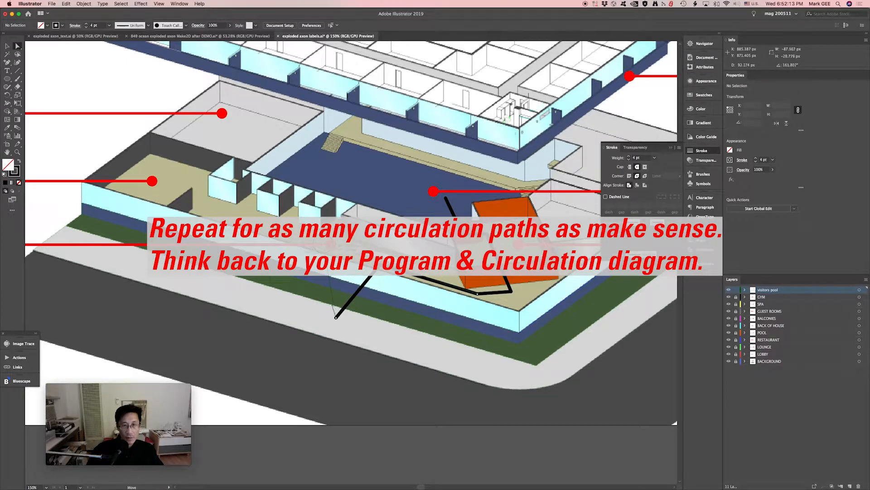
{"action": "left_click_drag", "start_coordinate": [335, 317], "coordinate": [262, 286]}
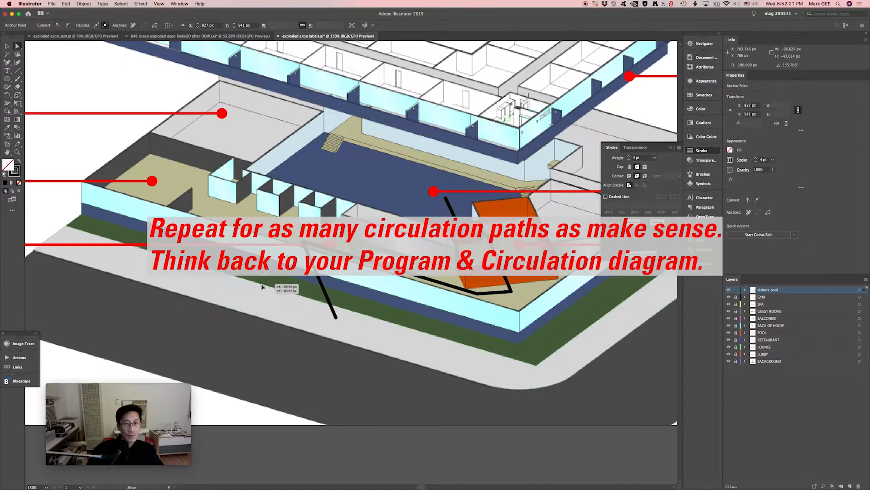
Name the new top layer "visitors restaurant" and draw the visitor path from the sidewalk to the restaurant.
{"action": "double_click", "coordinate": [780, 290]}
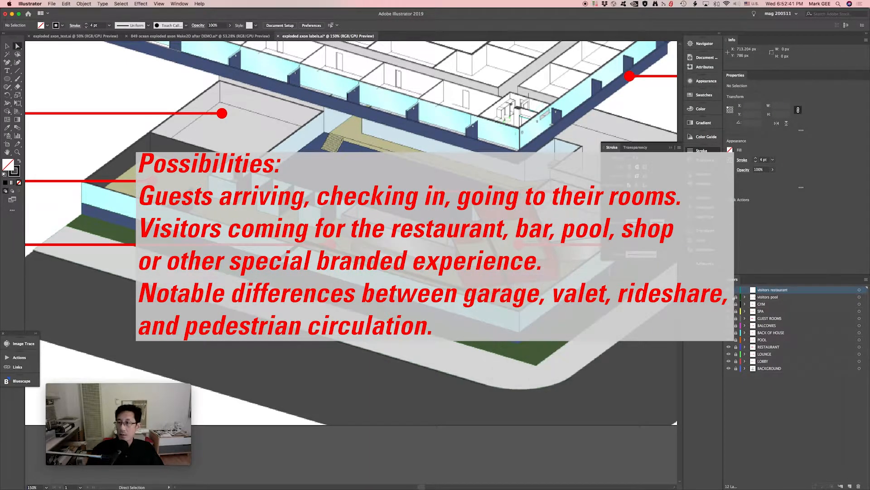
{"action": "key", "text": "p"}
{"action": "key", "text": "a"}
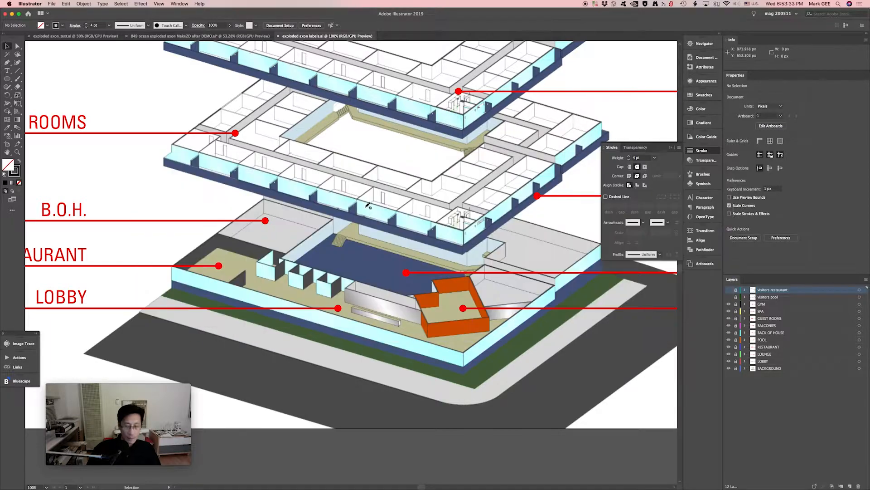
Create a new layer above the visitors restaurant layer and name it "guest return".
{"action": "left_click", "coordinate": [850, 485]}
{"action": "double_click", "coordinate": [764, 289]}
{"action": "type", "text": "guest"}
{"action": "type", "text": "return"}
{"action": "key", "text": "Return"}
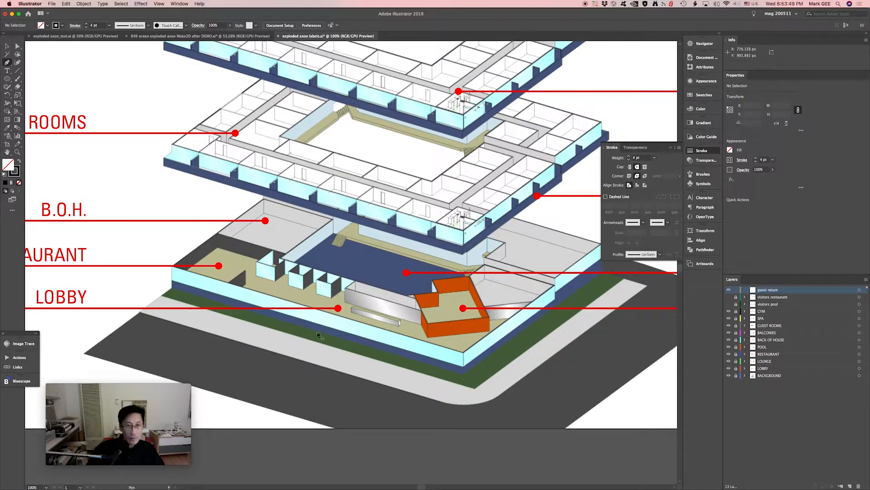
Draw the guest path with the Pen tool from the sidewalk through the lobby and around the pool up to the guest-room floor.
{"action": "left_click", "coordinate": [283, 335]}
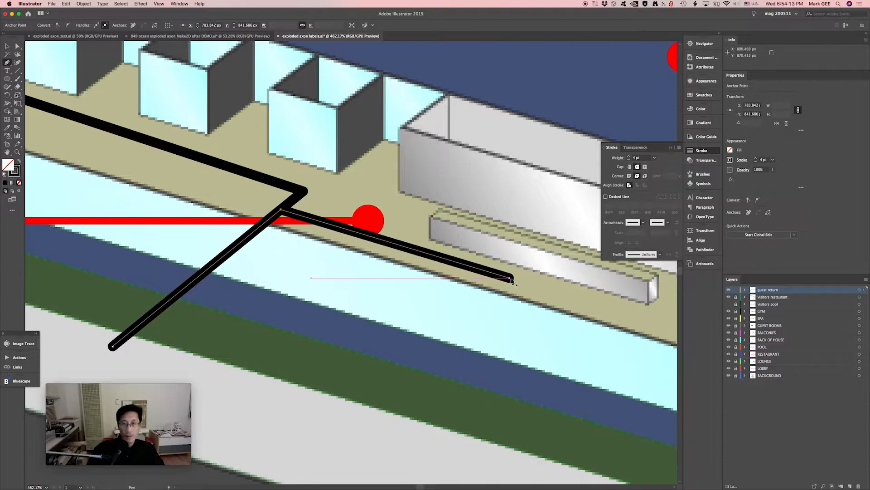
{"action": "left_click", "coordinate": [523, 262]}
{"action": "left_click", "coordinate": [334, 206]}
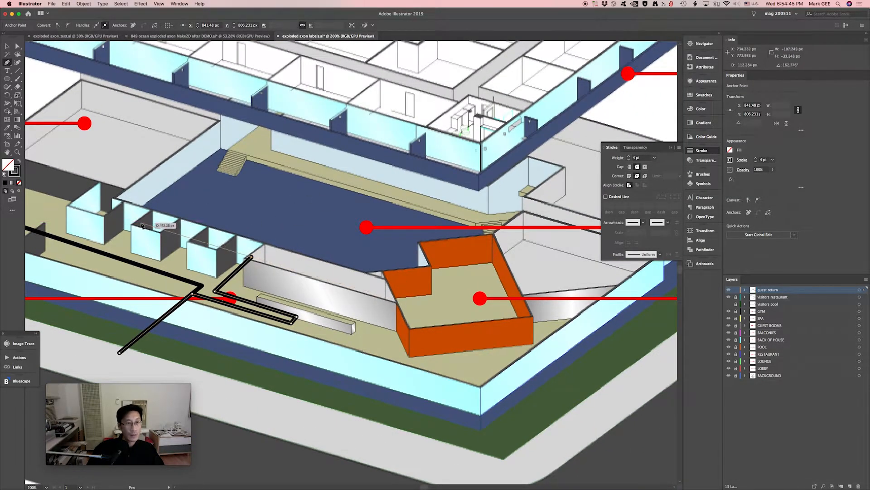
{"action": "left_click", "coordinate": [140, 223]}
{"action": "left_click", "coordinate": [223, 173]}
{"action": "left_click", "coordinate": [243, 145]}
{"action": "left_click", "coordinate": [484, 219]}
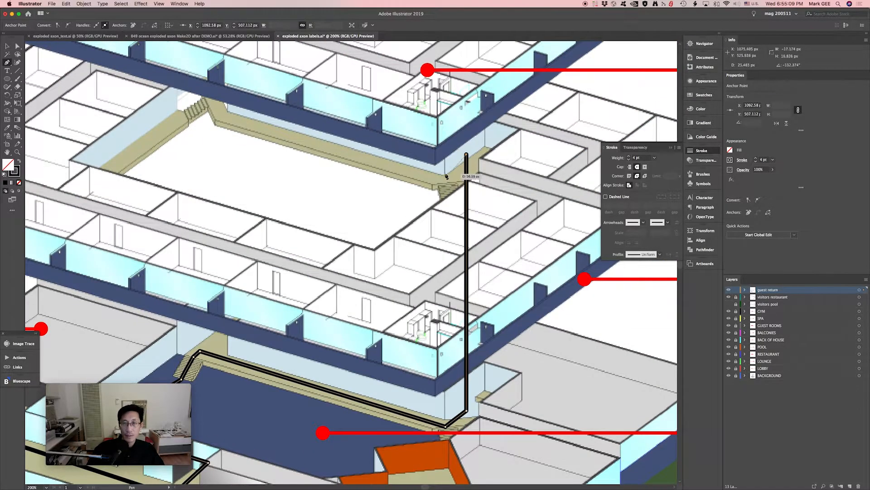
Continue the guest path along the guest-room floor's courtyard walkway and stairs, ending it at a guest room.
{"action": "left_click", "coordinate": [444, 172]}
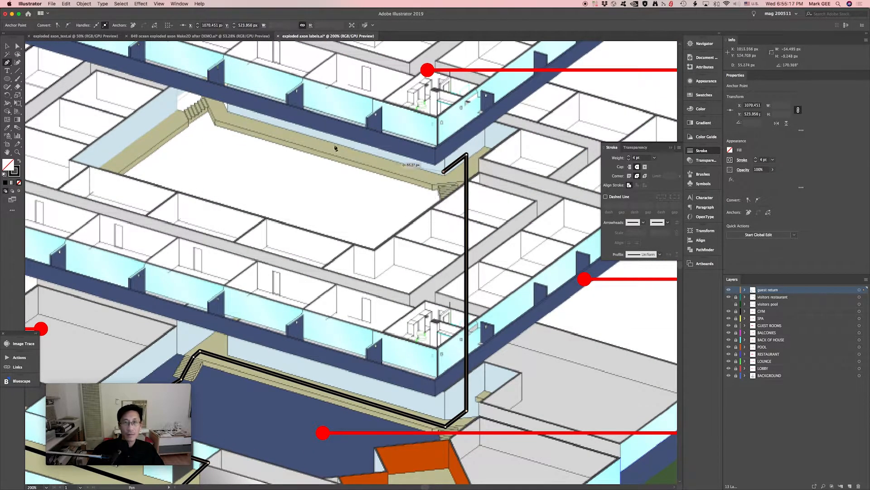
{"action": "left_click", "coordinate": [222, 115]}
{"action": "left_click", "coordinate": [212, 96]}
{"action": "left_click", "coordinate": [183, 116]}
{"action": "left_click", "coordinate": [144, 146]}
{"action": "left_click", "coordinate": [104, 135]}
{"action": "key", "text": "a"}
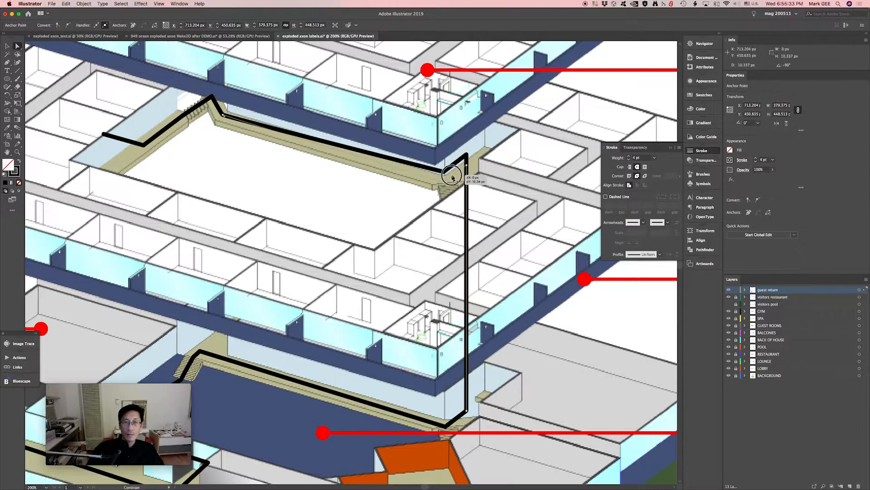
Adjust the guest path's anchor points so it follows the walkways and stairs on both floors.
{"action": "left_click", "coordinate": [451, 179]}
{"action": "scroll", "coordinate": [426, 238], "scroll_direction": "down", "scroll_amount": 3}
{"action": "key", "text": "super+minus"}
{"action": "left_click_drag", "start_coordinate": [363, 186], "coordinate": [388, 157]}
{"action": "left_click_drag", "start_coordinate": [285, 316], "coordinate": [354, 316]}
{"action": "left_click_drag", "start_coordinate": [135, 291], "coordinate": [189, 288]}
{"action": "left_click_drag", "start_coordinate": [451, 384], "coordinate": [456, 380]}
{"action": "key", "text": "super+minus"}
{"action": "key", "text": "super+minus"}
{"action": "key", "text": "super+minus"}
{"action": "key", "text": "super+minus"}
{"action": "left_click_drag", "start_coordinate": [400, 329], "coordinate": [375, 332]}
{"action": "scroll", "coordinate": [361, 329], "scroll_direction": "up", "scroll_amount": 4}
{"action": "left_click_drag", "start_coordinate": [346, 297], "coordinate": [339, 301]}
{"action": "key", "text": "super+minus"}
{"action": "key", "text": "super+minus"}
{"action": "key", "text": "super+minus"}
Hide the visitors restaurant layer and fine-tune the guest path's anchor points on the ground floor.
{"action": "left_click", "coordinate": [728, 297]}
{"action": "key", "text": "super+minus"}
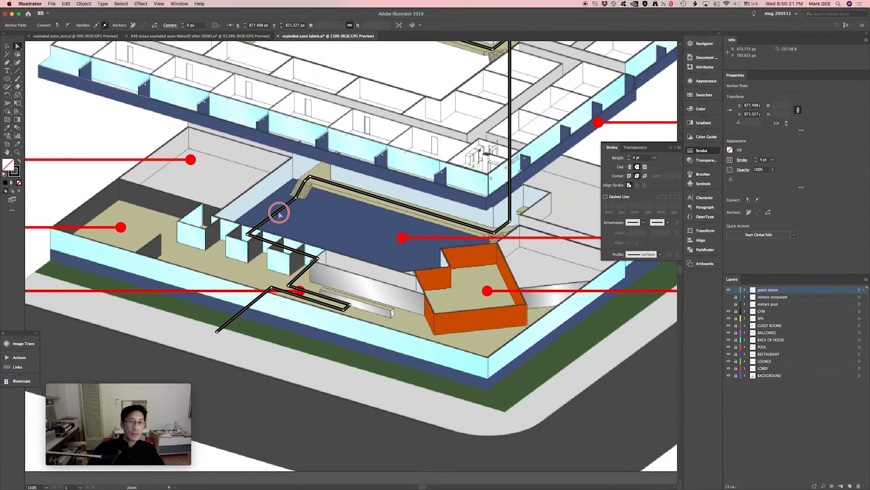
{"action": "left_click_drag", "start_coordinate": [246, 211], "coordinate": [318, 211]}
{"action": "left_click_drag", "start_coordinate": [279, 314], "coordinate": [282, 317]}
{"action": "key", "text": "super+1"}
{"action": "left_click_drag", "start_coordinate": [436, 287], "coordinate": [381, 305]}
{"action": "key", "text": "super+minus"}
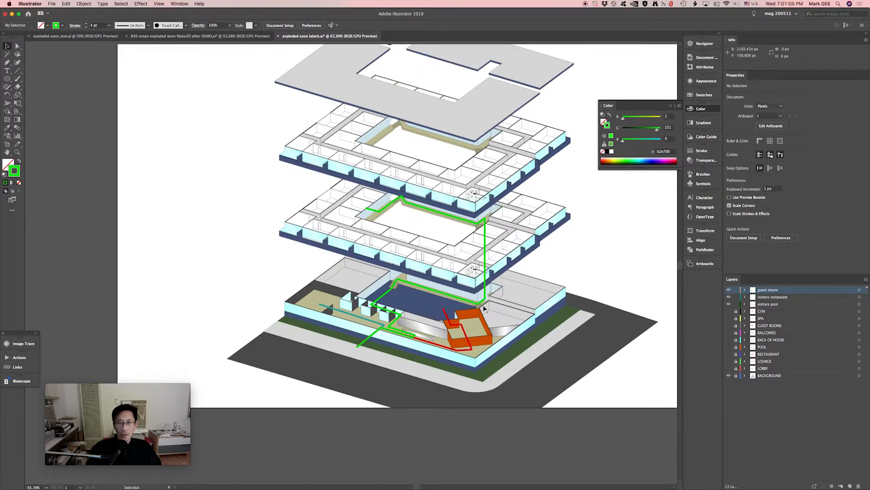
Examine the coloured circulation paths up close and select the green guest return path.
{"action": "left_click_drag", "start_coordinate": [310, 246], "coordinate": [519, 380]}
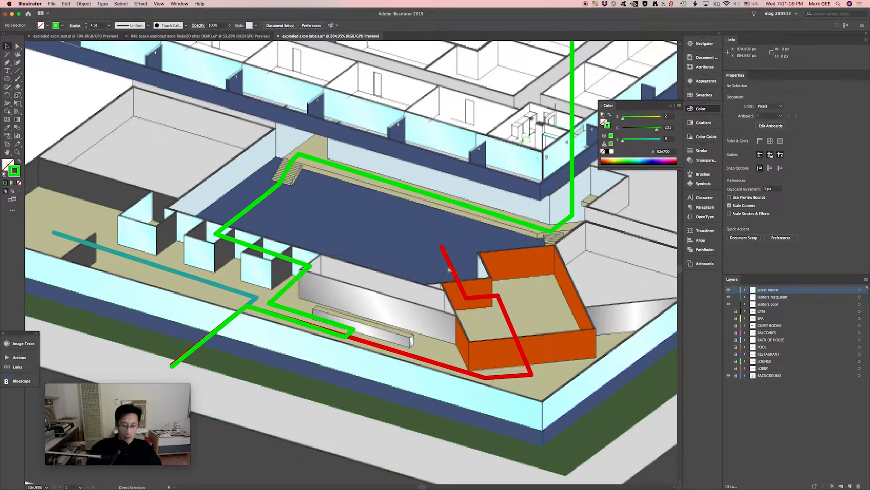
{"action": "key", "text": "super+1"}
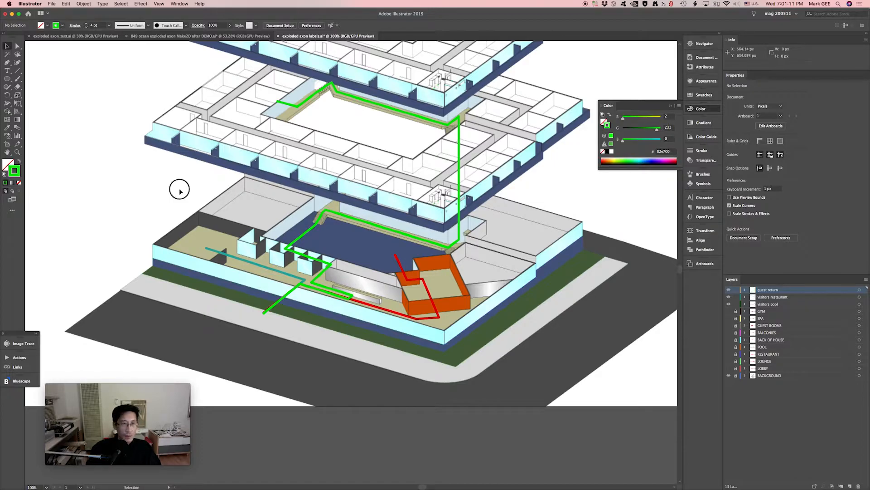
{"action": "left_click", "coordinate": [460, 184]}
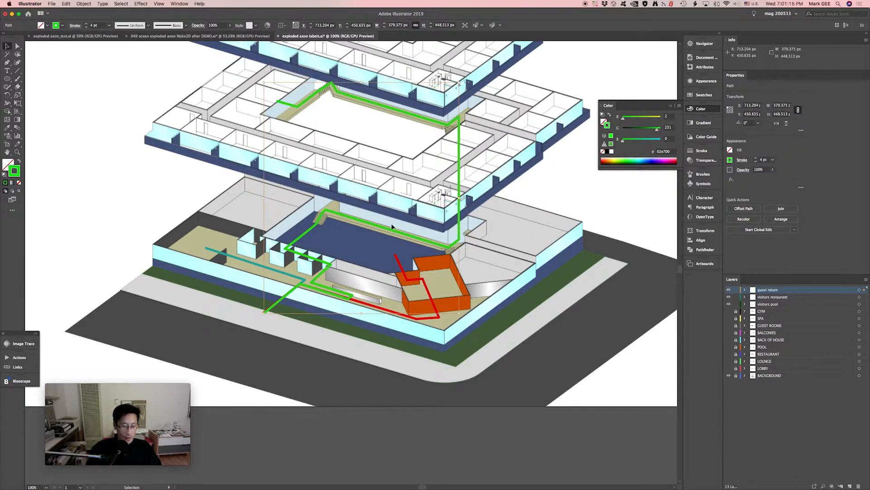
{"action": "key", "text": "a"}
{"action": "key", "text": "v"}
Switch to After Effects, add an adjustment layer to the exploded axon composition, and open its name for editing.
{"action": "key", "text": "super+Tab"}
{"action": "key", "text": "super+Tab"}
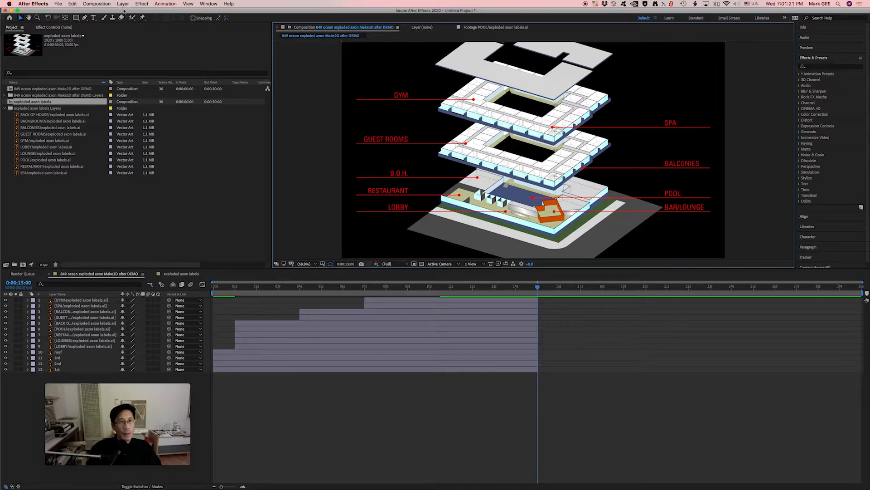
{"action": "left_click", "coordinate": [123, 4]}
{"action": "mouse_move", "coordinate": [126, 13]}
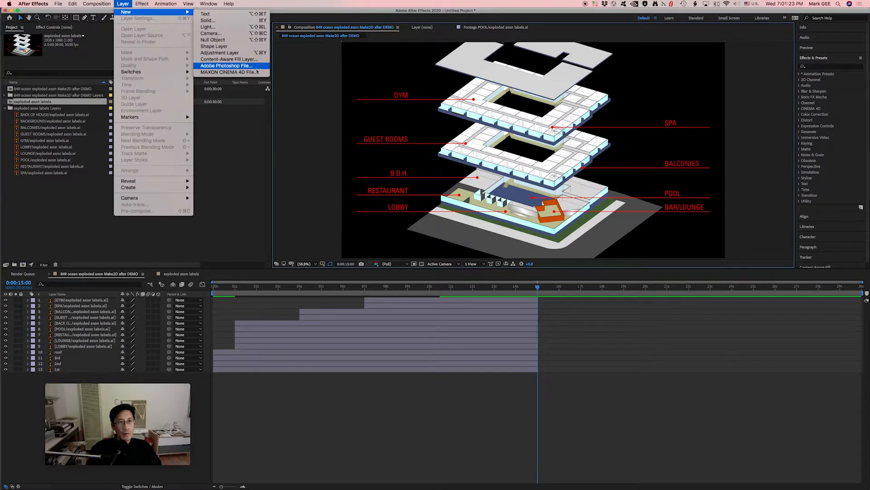
{"action": "left_click", "coordinate": [219, 54]}
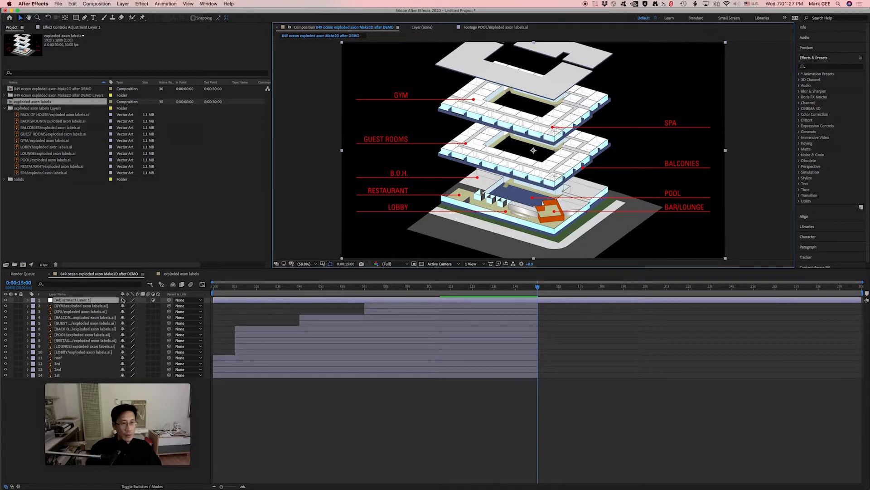
{"action": "key", "text": "Return"}
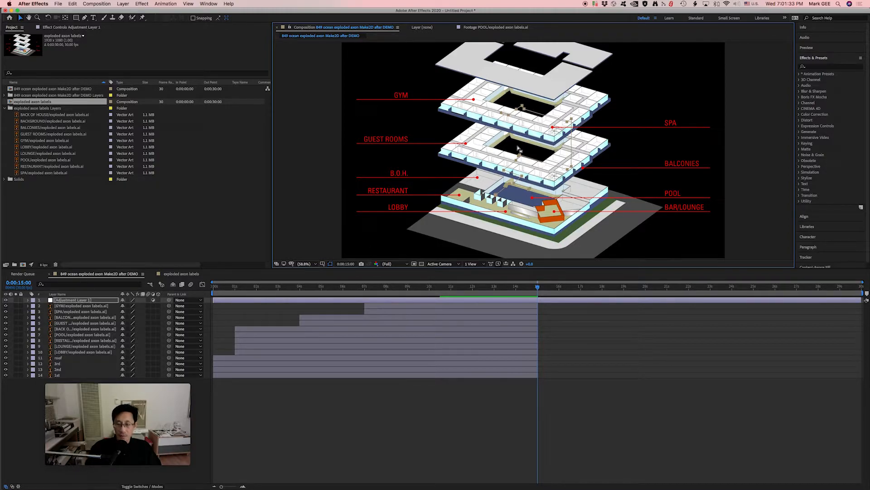
Set the composition viewer's magnification to 50%.
{"action": "left_click", "coordinate": [305, 263]}
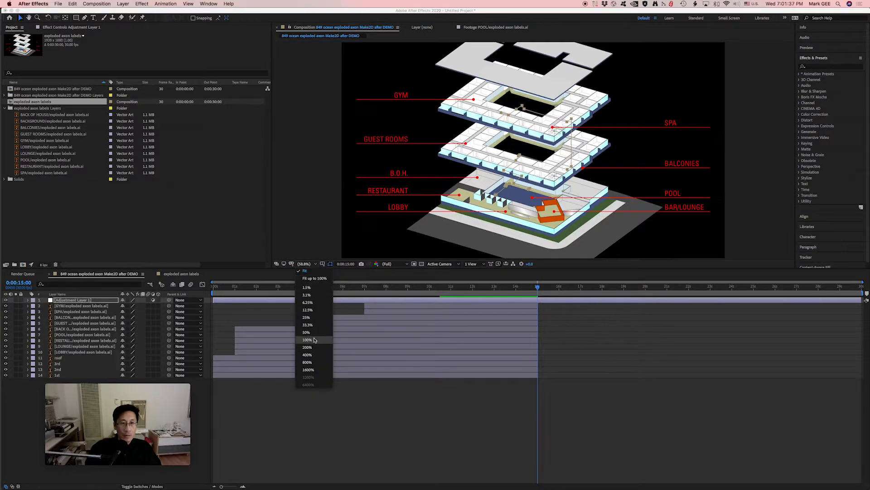
{"action": "left_click", "coordinate": [308, 325]}
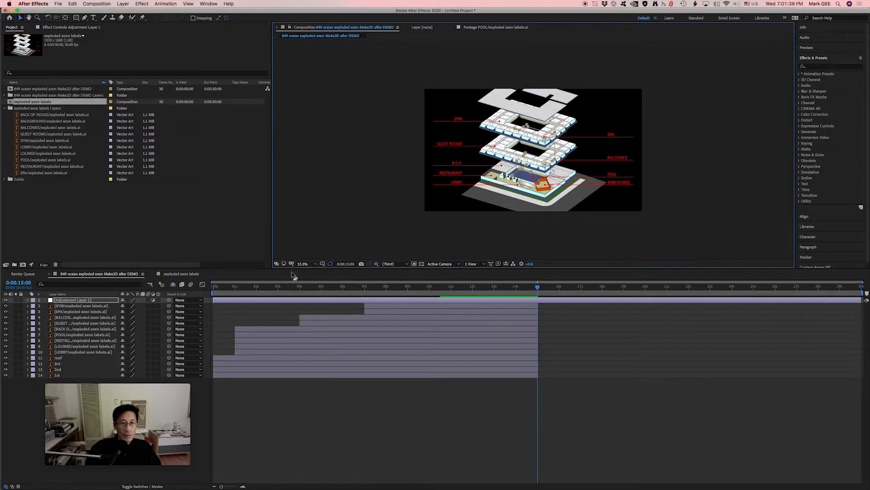
{"action": "left_click", "coordinate": [313, 264]}
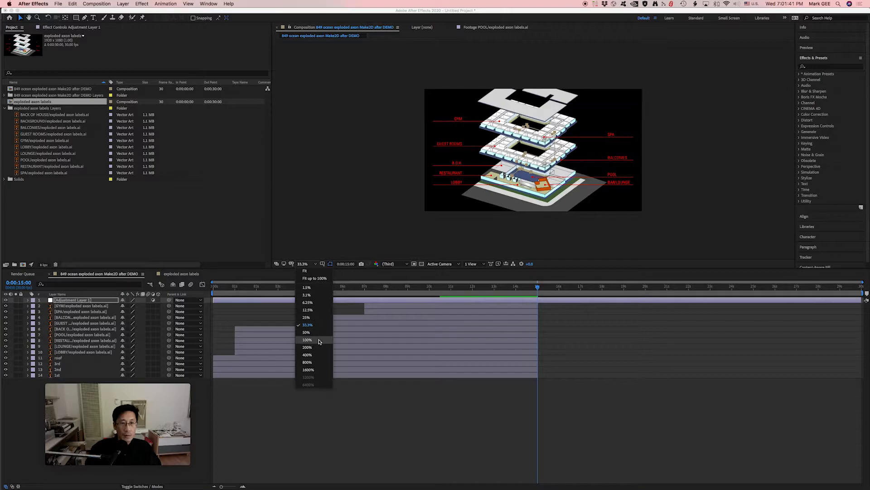
{"action": "left_click", "coordinate": [316, 332]}
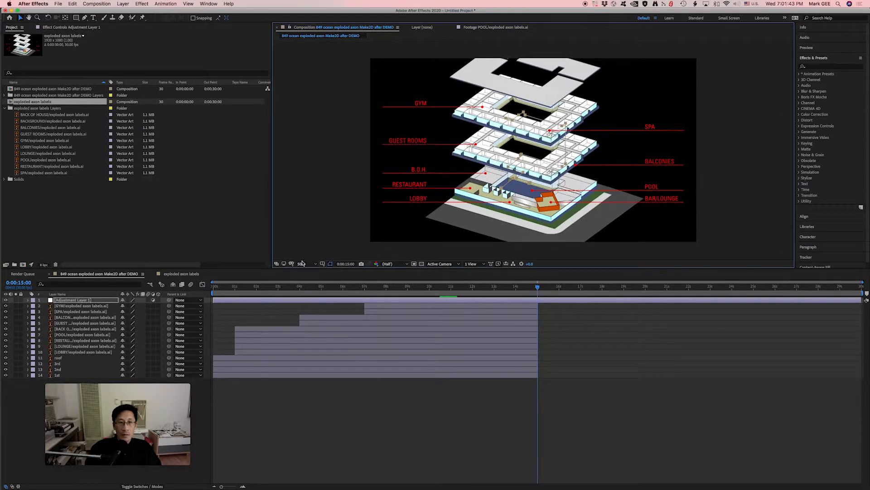
Select the adjustment layer's entire mask path and move it onto the circulation route across the ground floor of the axon.
{"action": "left_click", "coordinate": [311, 264]}
{"action": "left_click", "coordinate": [307, 339]}
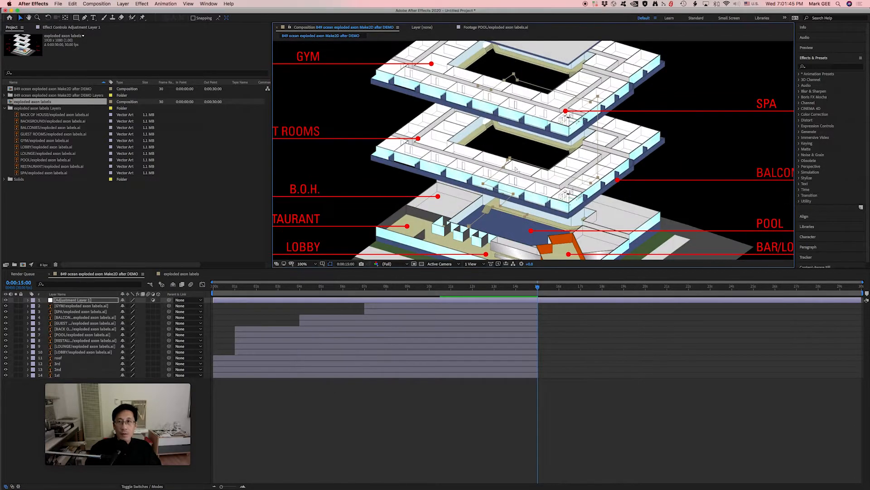
{"action": "scroll", "coordinate": [517, 170], "scroll_direction": "up", "scroll_amount": 1}
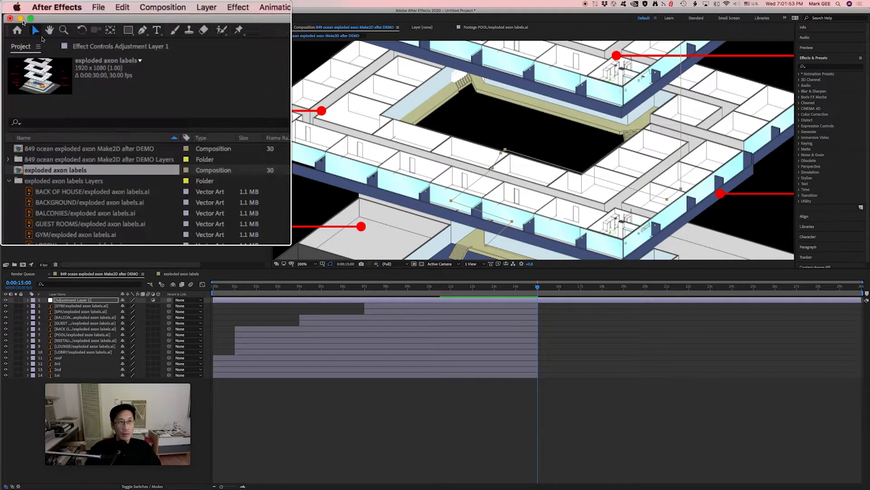
{"action": "double_click", "coordinate": [526, 158]}
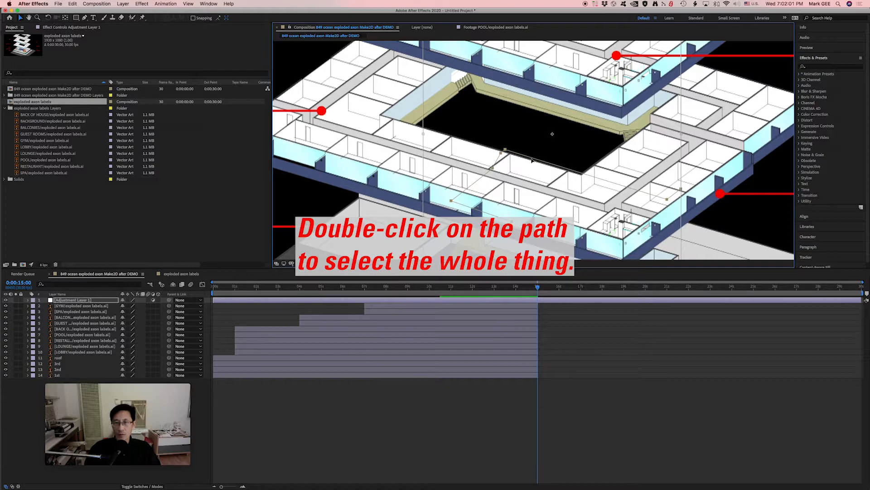
{"action": "left_click_drag", "start_coordinate": [533, 160], "coordinate": [485, 119]}
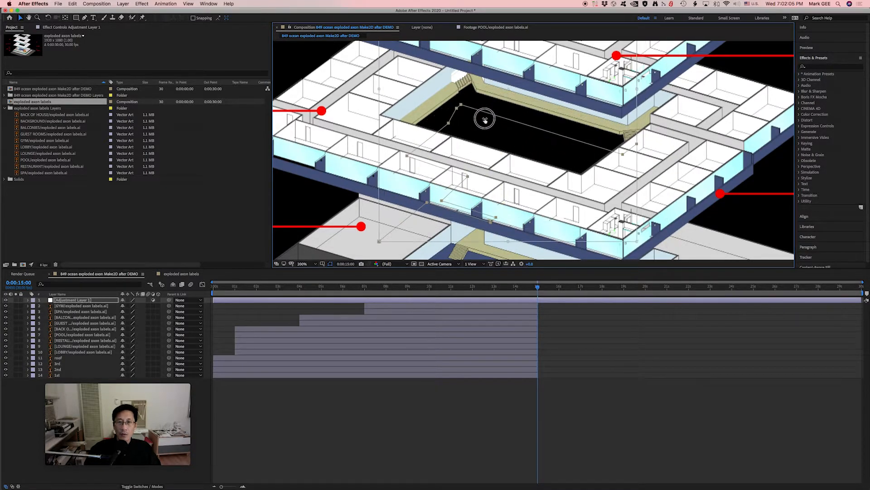
{"action": "left_click_drag", "start_coordinate": [515, 198], "coordinate": [476, 236]}
{"action": "key", "text": "v"}
{"action": "key", "text": "h"}
{"action": "left_click_drag", "start_coordinate": [502, 217], "coordinate": [463, 180]}
{"action": "key", "text": "v"}
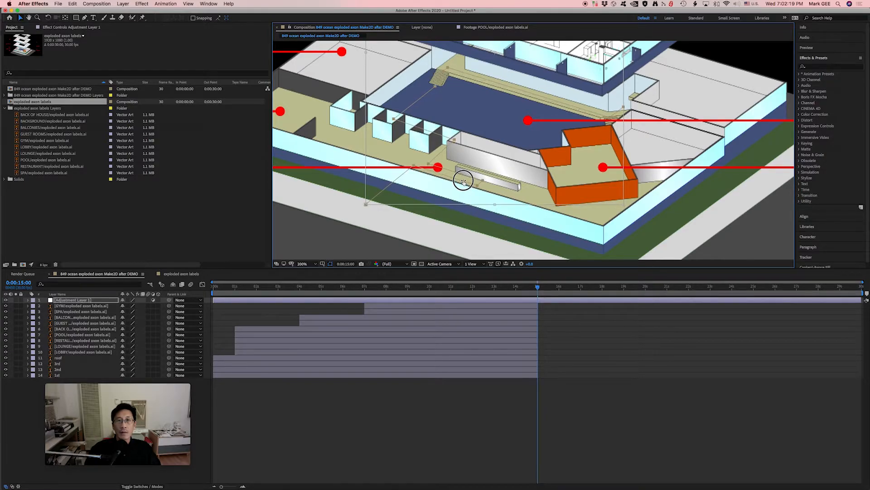
Examine the repositioned path's alignment with the upper guest floor up close and across the whole axon.
{"action": "key", "text": "space"}
{"action": "left_click_drag", "start_coordinate": [497, 139], "coordinate": [475, 260]}
{"action": "mouse_move", "coordinate": [493, 164]}
{"action": "left_mouse_down"}
{"action": "mouse_move", "coordinate": [479, 228]}
{"action": "mouse_move", "coordinate": [482, 161]}
{"action": "left_mouse_up"}
{"action": "scroll", "coordinate": [482, 162], "scroll_direction": "down", "scroll_amount": 2}
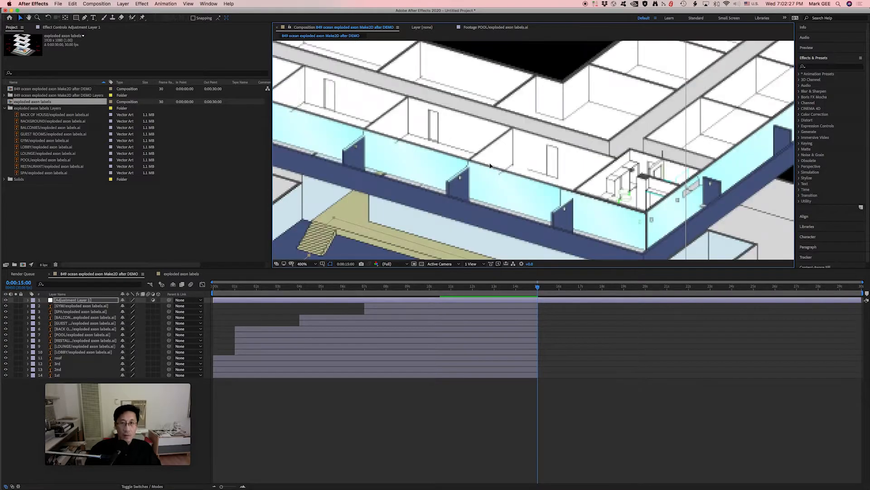
{"action": "scroll", "coordinate": [491, 166], "scroll_direction": "down", "scroll_amount": 2}
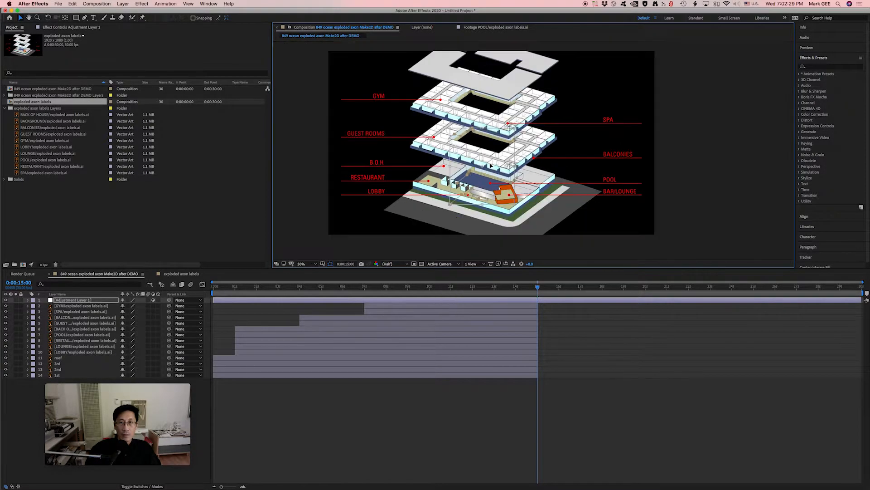
{"action": "scroll", "coordinate": [490, 166], "scroll_direction": "up", "scroll_amount": 2}
{"action": "scroll", "coordinate": [559, 178], "scroll_direction": "down", "scroll_amount": 1}
{"action": "scroll", "coordinate": [558, 178], "scroll_direction": "left", "scroll_amount": 2}
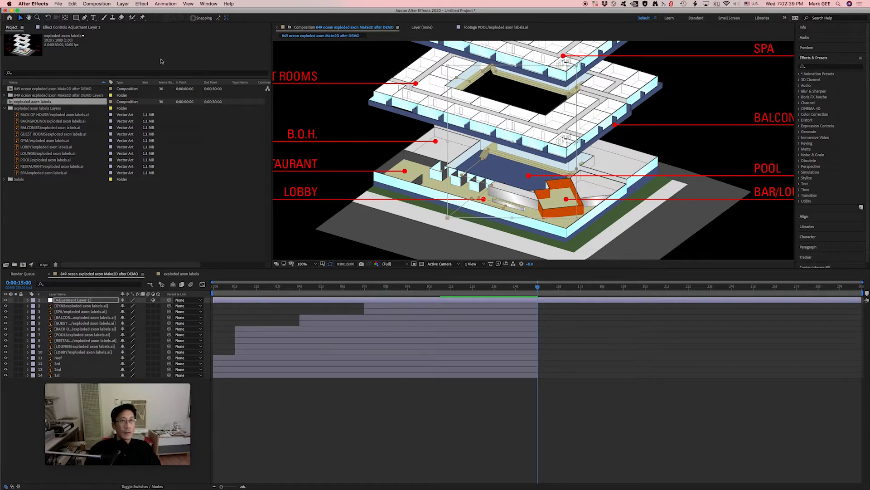
Apply a Stroke effect to the adjustment layer's Mask 1 path and set its brush size to 4.
{"action": "left_click", "coordinate": [142, 3]}
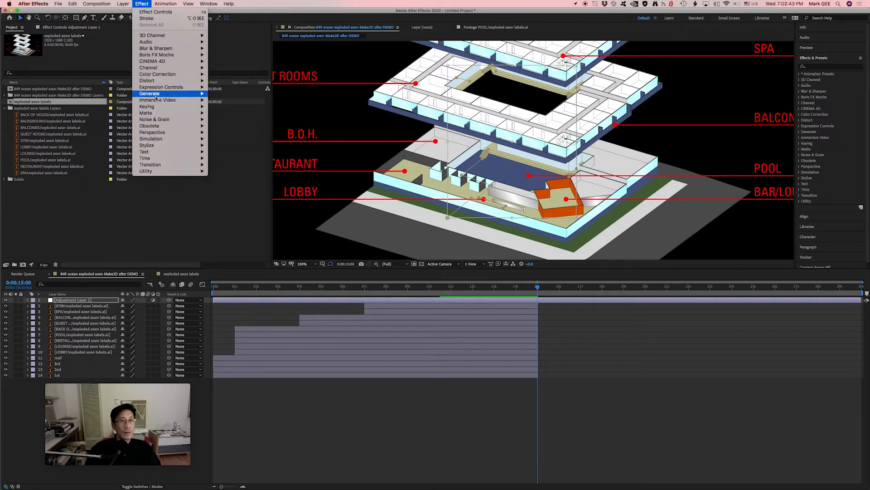
{"action": "mouse_move", "coordinate": [156, 95]}
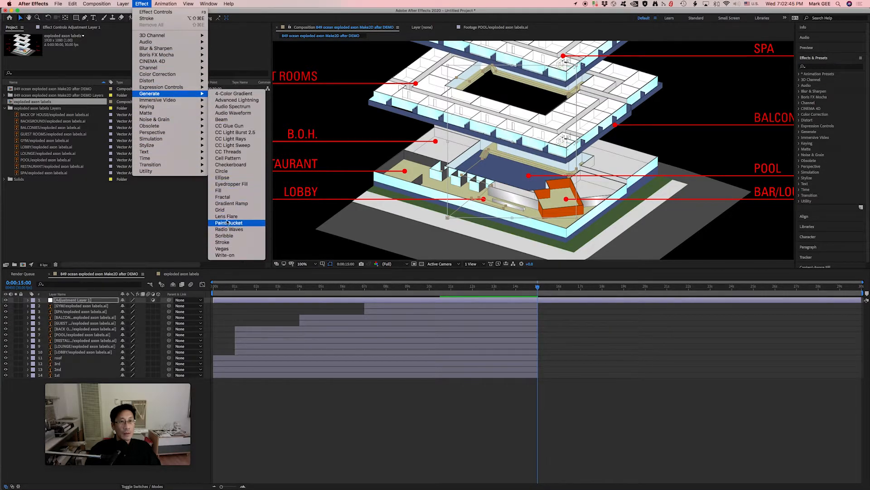
{"action": "left_click", "coordinate": [228, 244]}
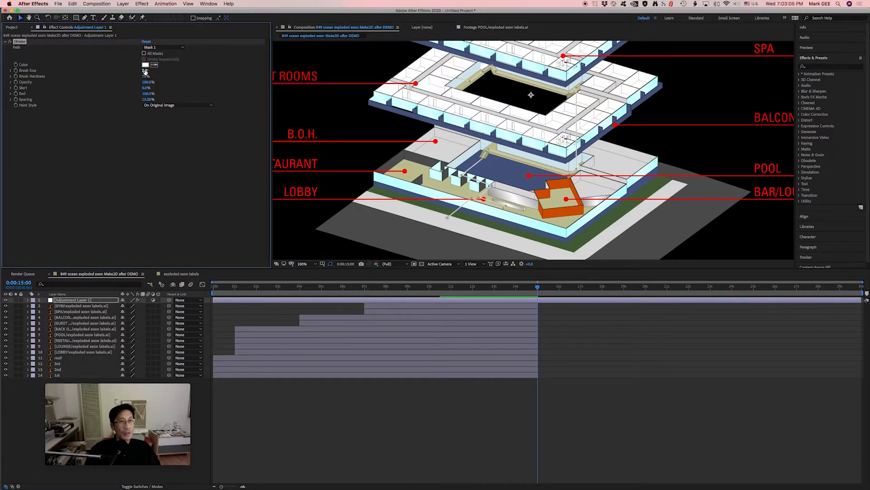
{"action": "left_click_drag", "start_coordinate": [145, 71], "coordinate": [152, 71]}
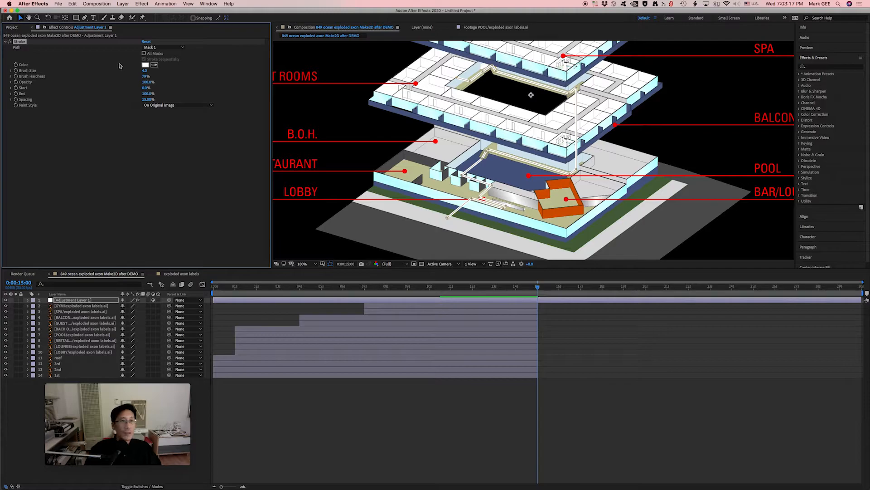
Set the Stroke effect's colour to bright green, hex 00E338.
{"action": "left_click", "coordinate": [145, 65]}
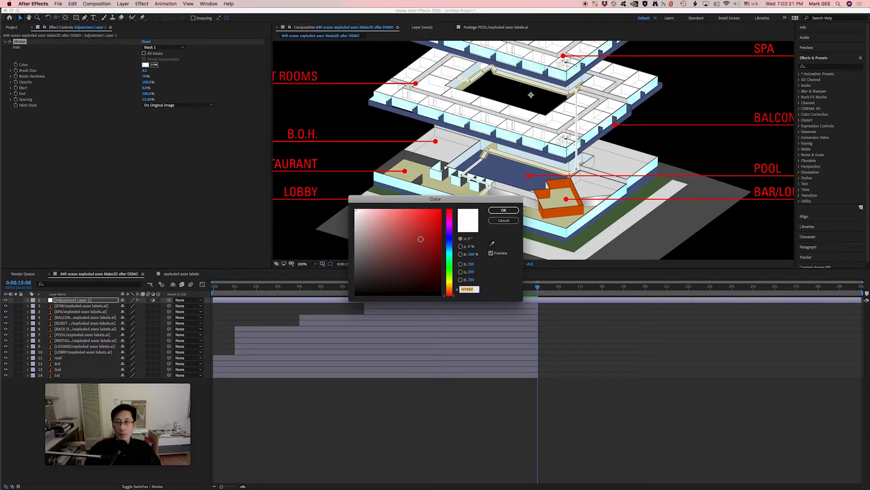
{"action": "left_click", "coordinate": [450, 263]}
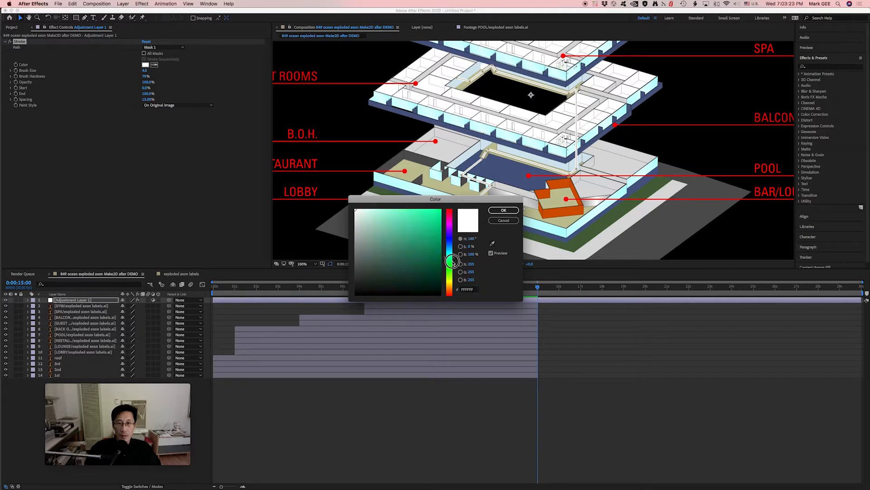
{"action": "left_click_drag", "start_coordinate": [436, 235], "coordinate": [449, 219]}
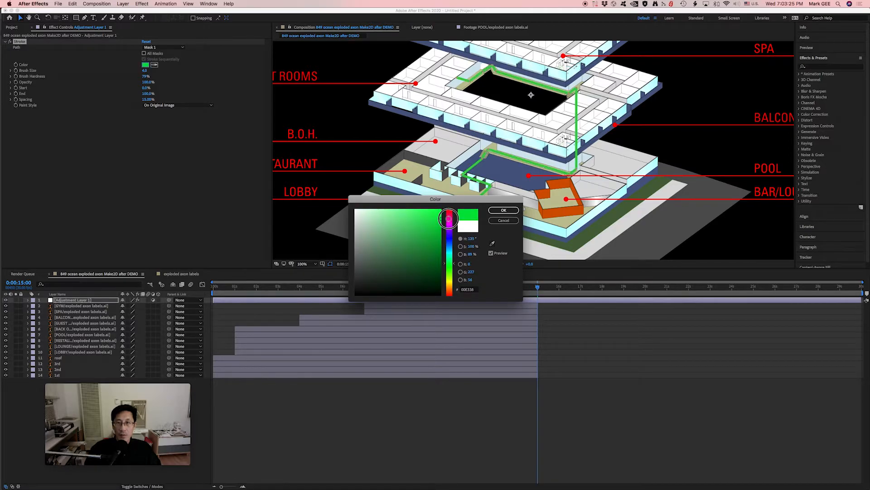
{"action": "left_click", "coordinate": [504, 210]}
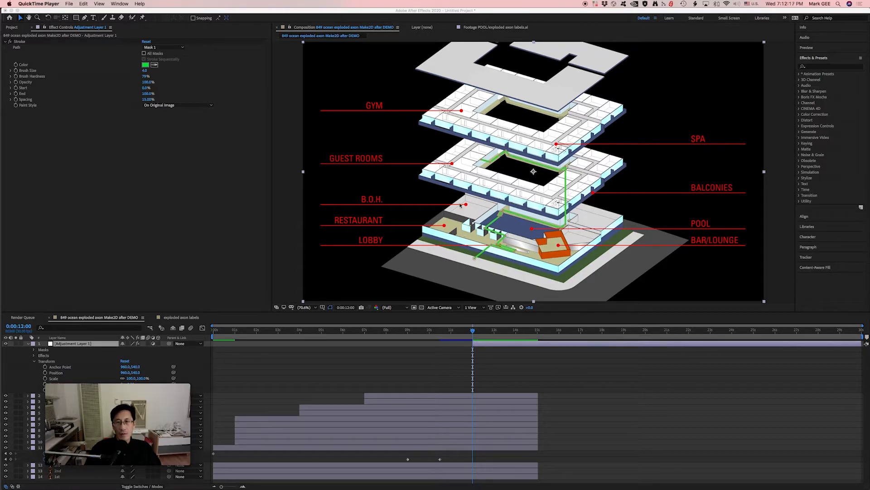
Keyframe the Stroke effect's End value at 0% at 12 seconds and 100% at 14 seconds.
{"action": "scroll", "coordinate": [481, 255], "scroll_direction": "up", "scroll_amount": 2}
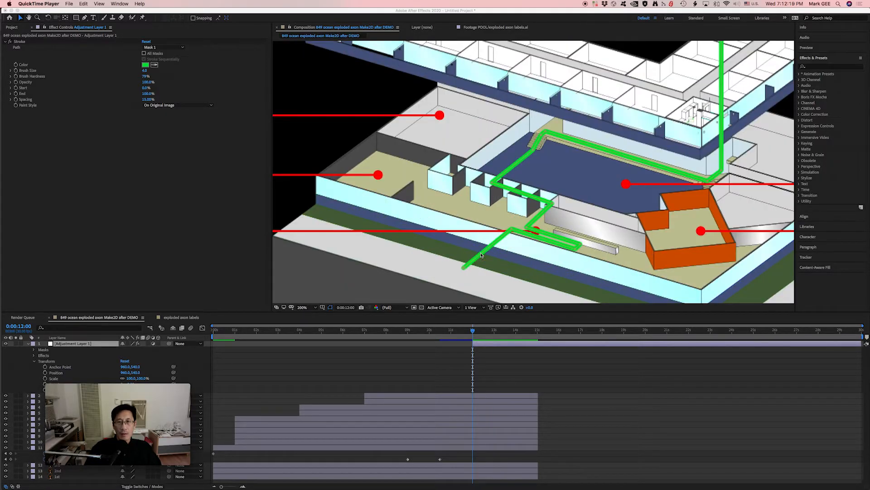
{"action": "left_click", "coordinate": [472, 192]}
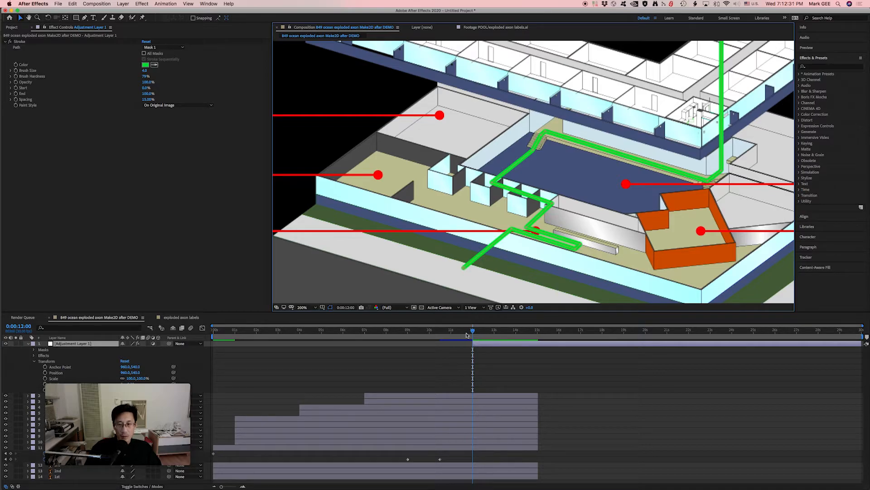
{"action": "left_click", "coordinate": [17, 95]}
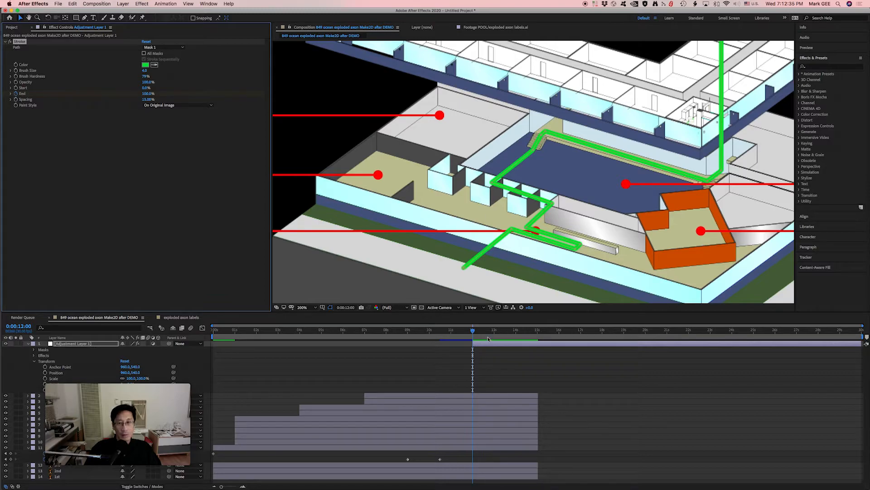
{"action": "left_click_drag", "start_coordinate": [474, 333], "coordinate": [517, 332]}
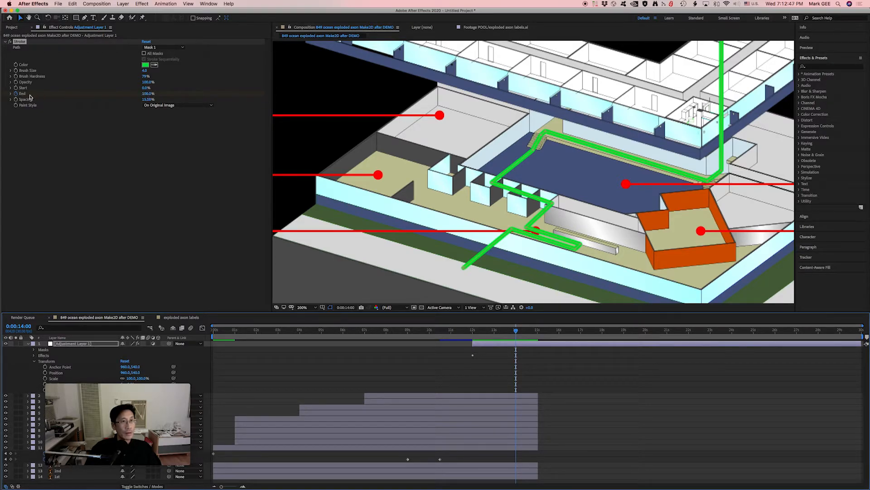
{"action": "left_click_drag", "start_coordinate": [147, 94], "coordinate": [171, 96]}
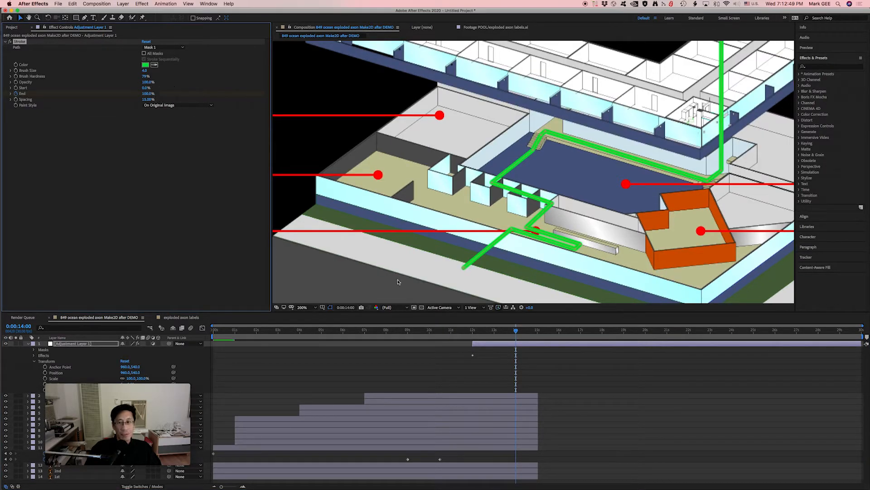
{"action": "left_click_drag", "start_coordinate": [514, 336], "coordinate": [473, 334]}
{"action": "left_click_drag", "start_coordinate": [148, 94], "coordinate": [58, 96]}
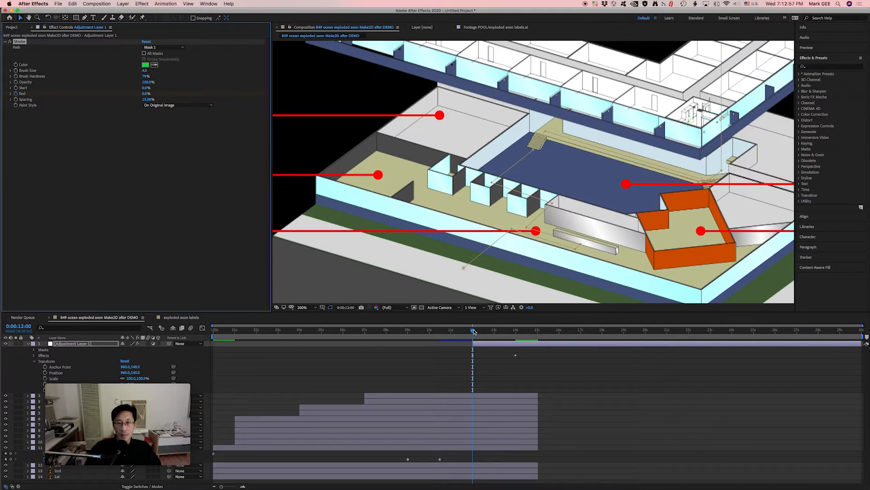
Scrub between about 10.5 and 14 seconds to review the green path's growth, fitting the whole composition in the viewer.
{"action": "left_click_drag", "start_coordinate": [474, 331], "coordinate": [516, 334]}
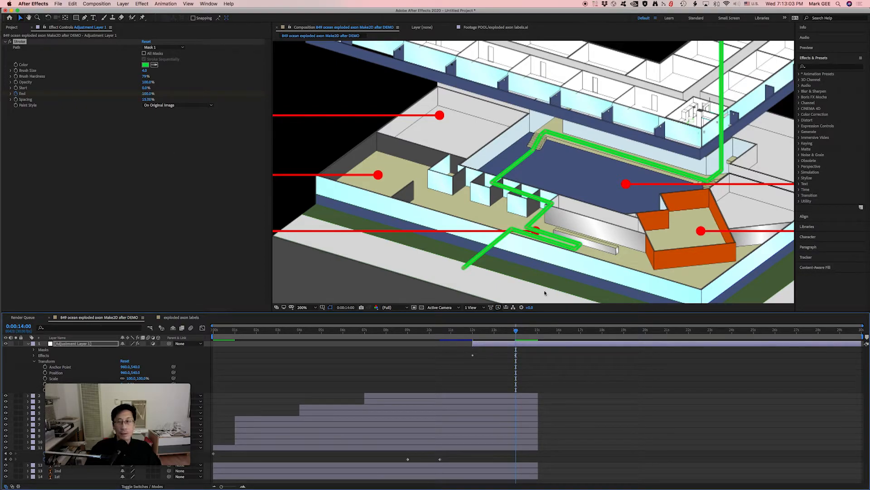
{"action": "left_click_drag", "start_coordinate": [517, 331], "coordinate": [439, 333]}
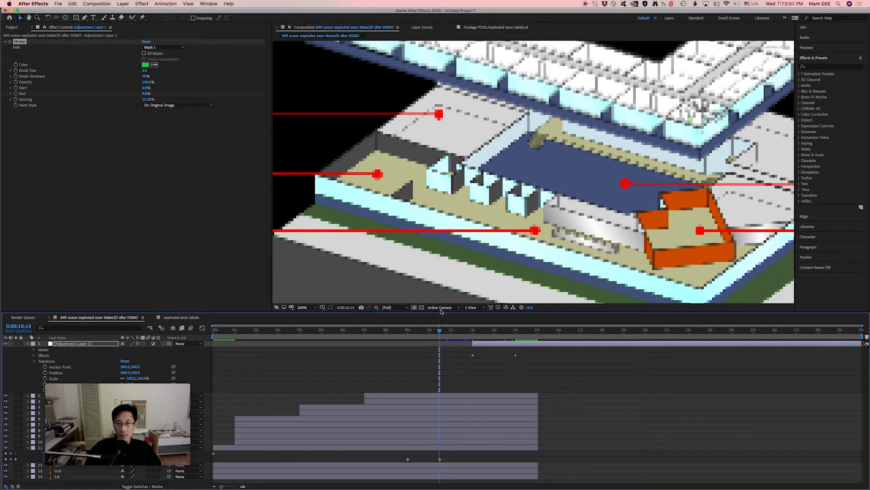
{"action": "left_click", "coordinate": [301, 308]}
{"action": "left_click", "coordinate": [306, 321]}
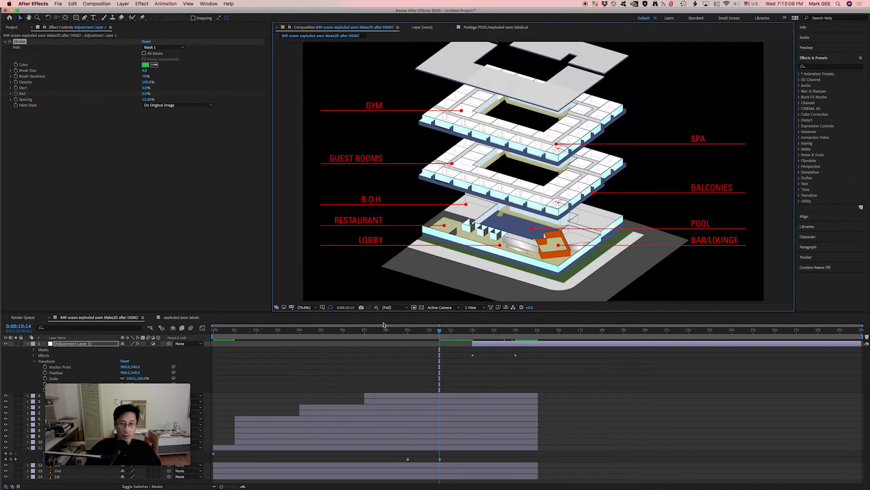
{"action": "left_click_drag", "start_coordinate": [453, 332], "coordinate": [525, 334]}
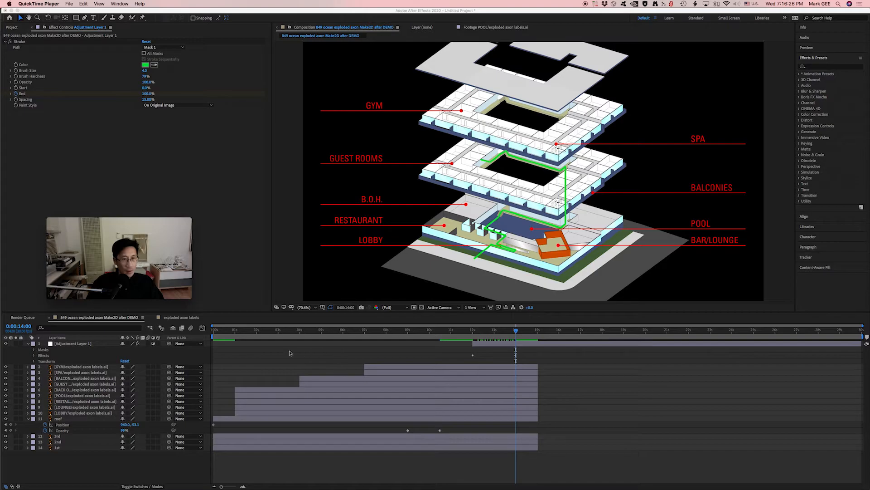
Reveal the adjustment layer's modified properties and apply Easy Ease to the Stroke End keyframe at 14 seconds.
{"action": "left_click", "coordinate": [83, 346]}
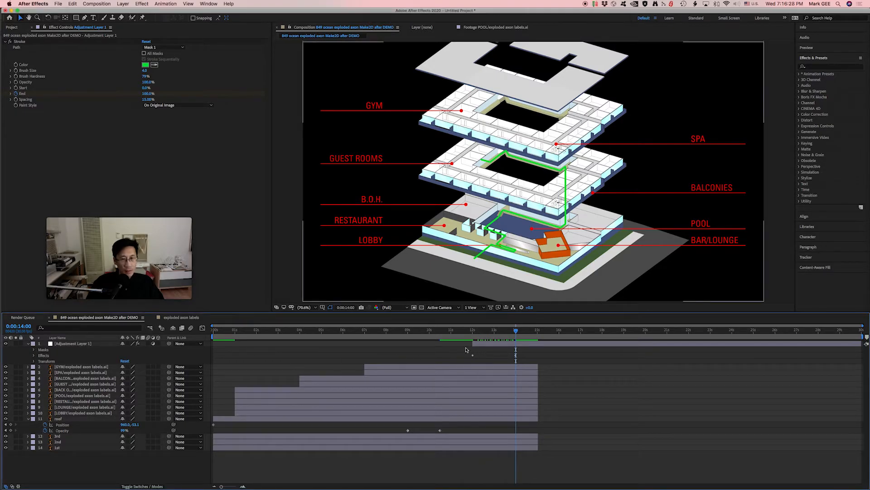
{"action": "left_click", "coordinate": [496, 346]}
{"action": "key", "text": "u"}
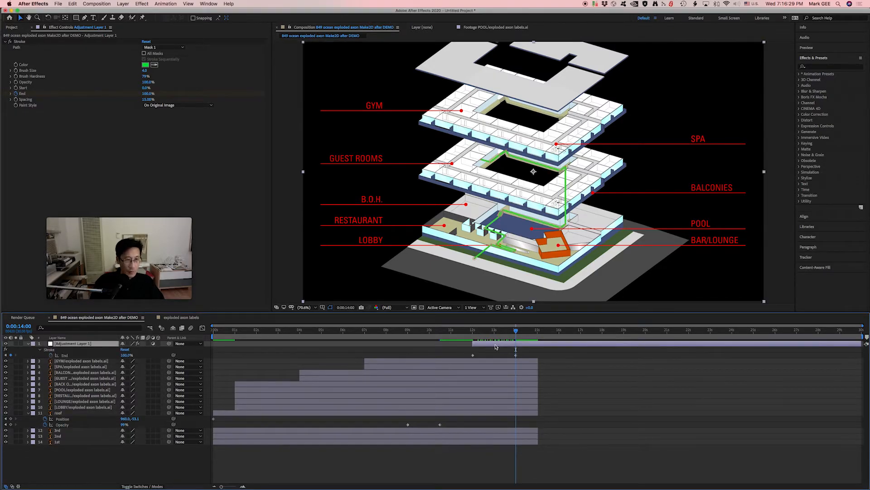
{"action": "key", "text": "u"}
{"action": "key", "text": "u"}
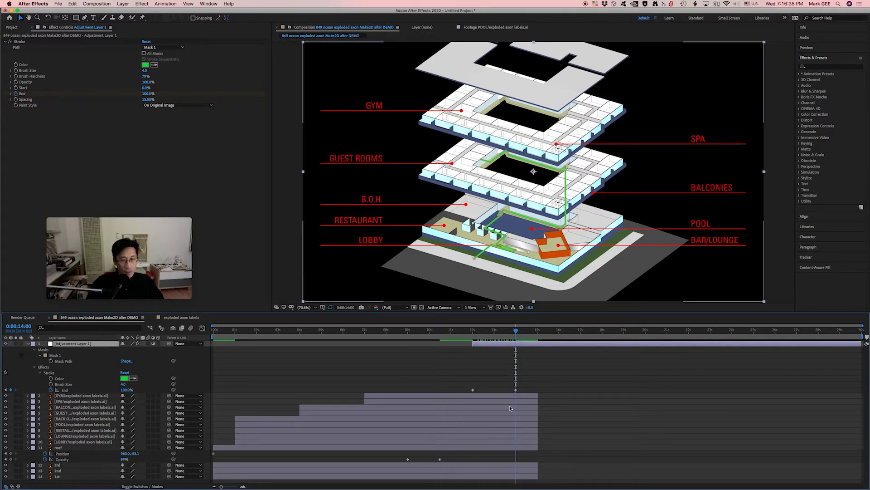
{"action": "right_click", "coordinate": [516, 391]}
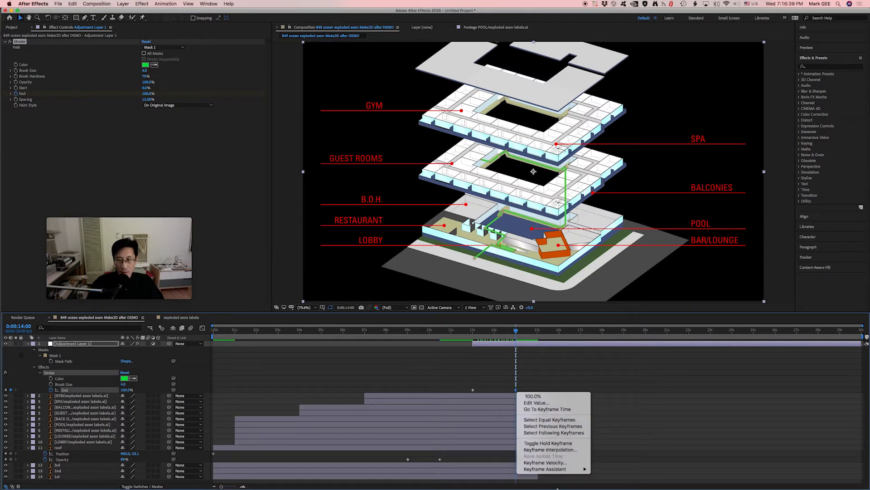
{"action": "mouse_move", "coordinate": [555, 472]}
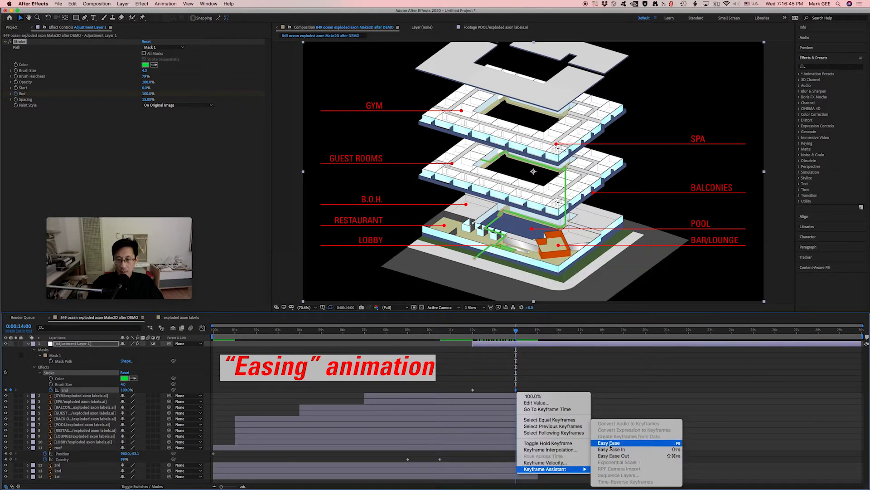
{"action": "left_click", "coordinate": [610, 446]}
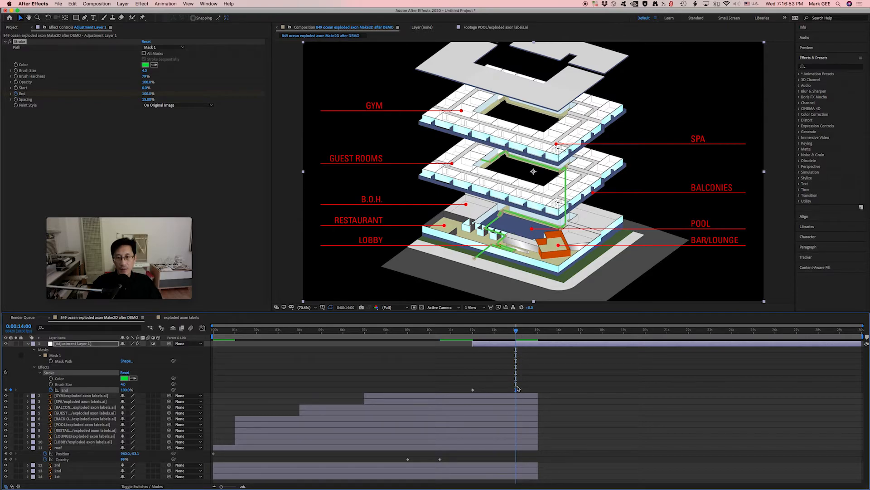
Play back the eased stroke animation from just before 12 seconds and return the playhead to its start.
{"action": "left_click_drag", "start_coordinate": [516, 331], "coordinate": [468, 336]}
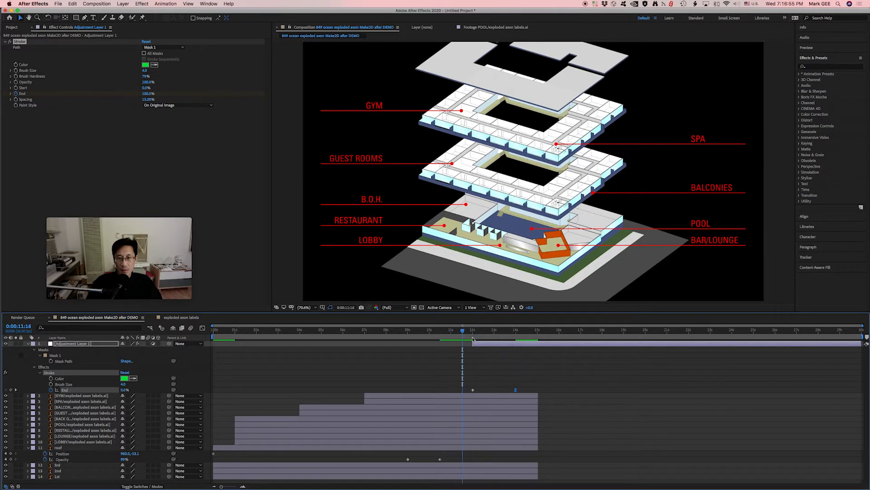
{"action": "key", "text": "space"}
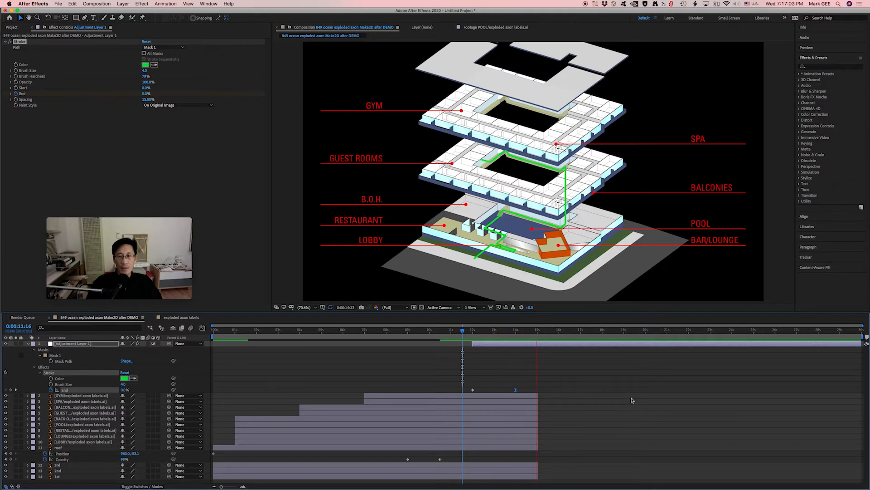
{"action": "key", "text": "space"}
{"action": "left_click", "coordinate": [472, 333]}
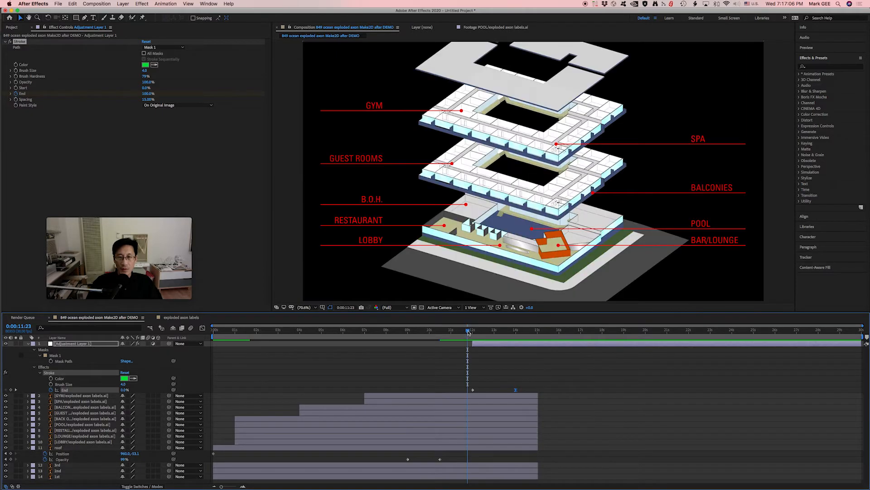
Play back the green path's stroke animation from 0:00:11:23 and return the playhead to about 12 seconds.
{"action": "key", "text": "space"}
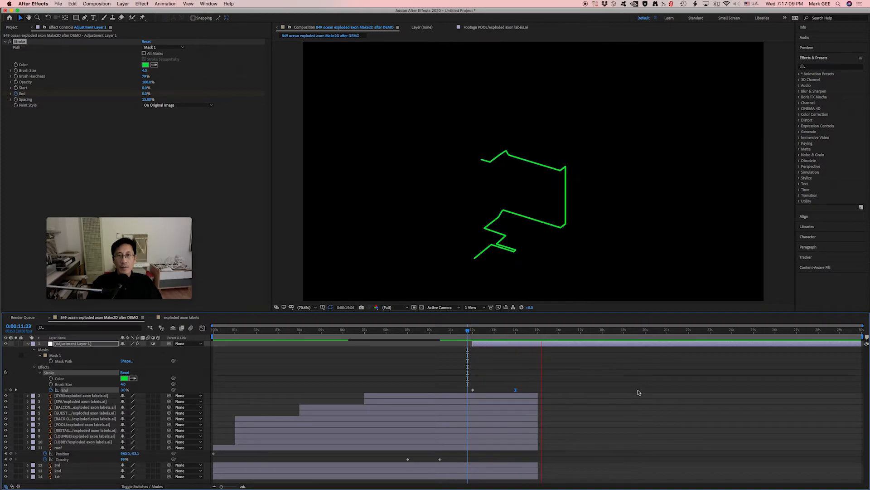
{"action": "key", "text": "space"}
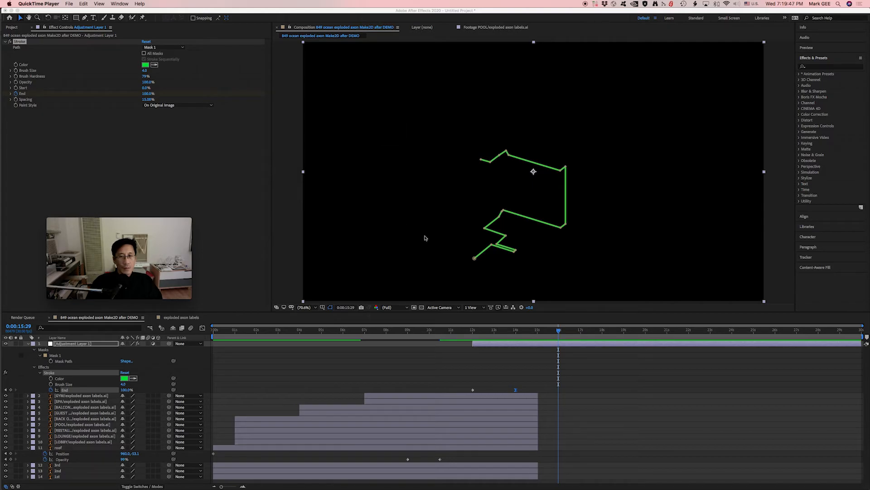
{"action": "left_click", "coordinate": [557, 331]}
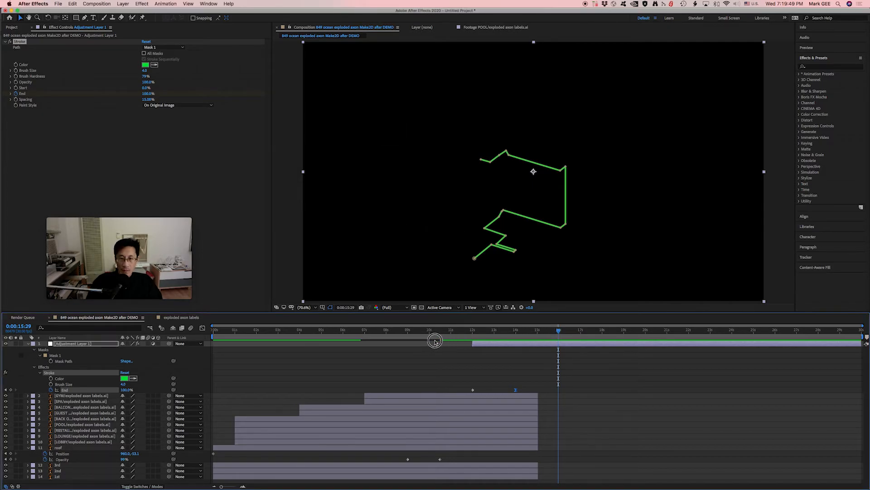
{"action": "left_click_drag", "start_coordinate": [560, 333], "coordinate": [473, 331]}
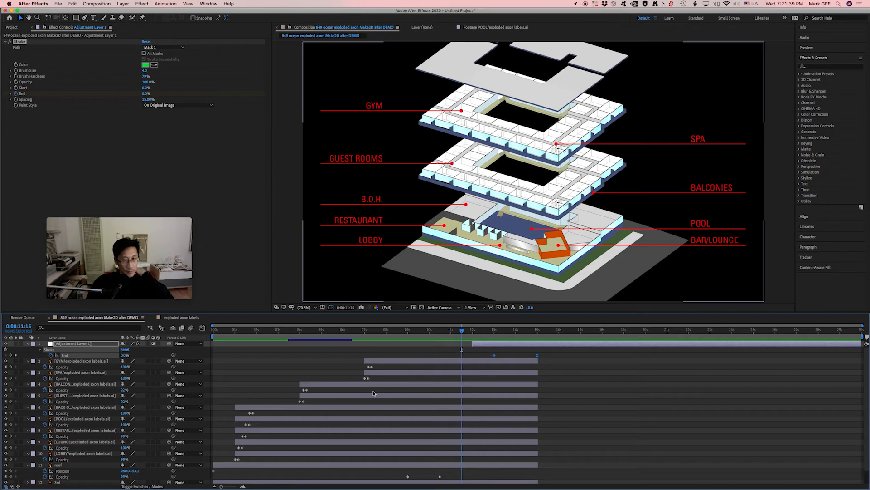
Fade out all label layers from GYM to LOBBY with Opacity keyframes of 100% at 0:00:11:15 and 0% at 0:00:11:21.
{"action": "left_click", "coordinate": [93, 361]}
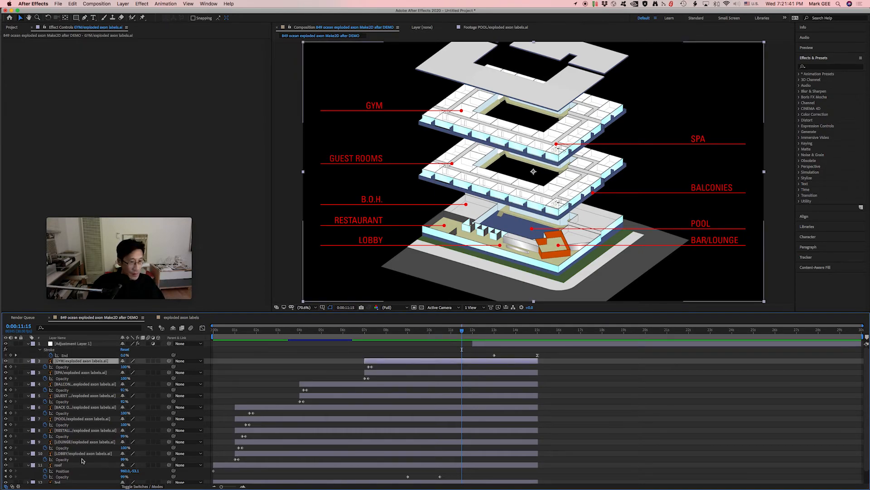
{"action": "left_click", "coordinate": [83, 453], "text": "shift"}
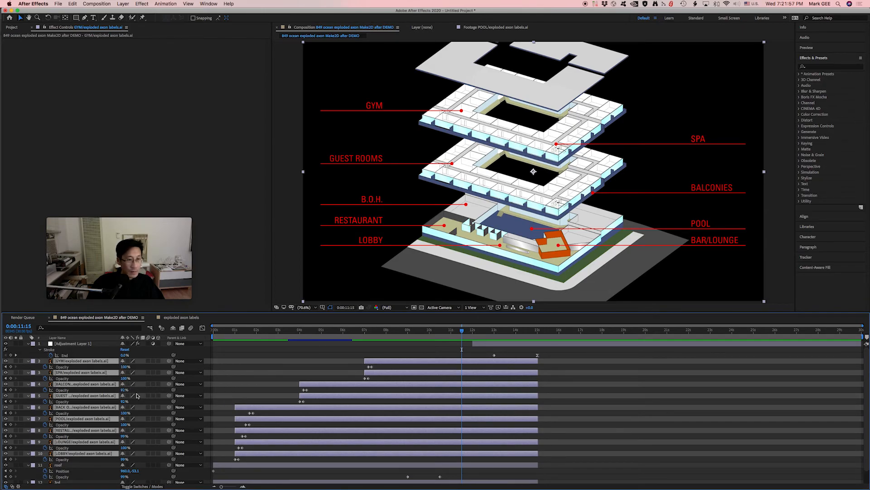
{"action": "left_click_drag", "start_coordinate": [122, 391], "coordinate": [146, 389]}
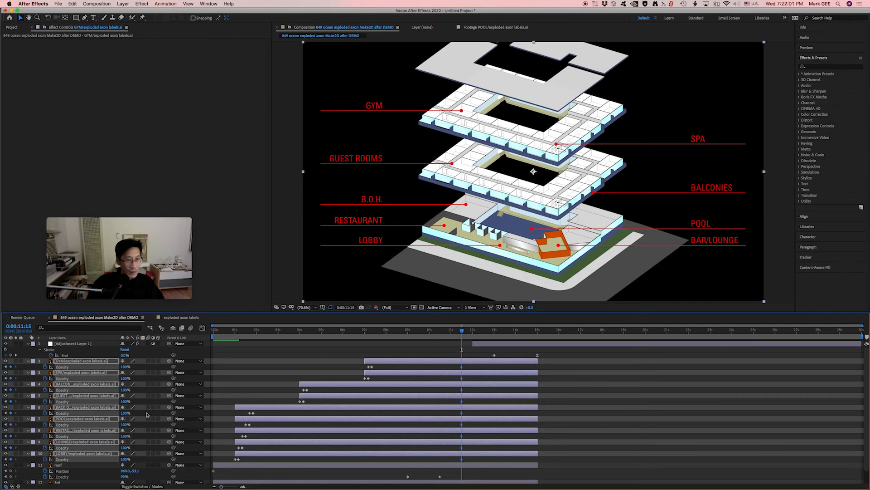
{"action": "left_click_drag", "start_coordinate": [462, 331], "coordinate": [466, 331]}
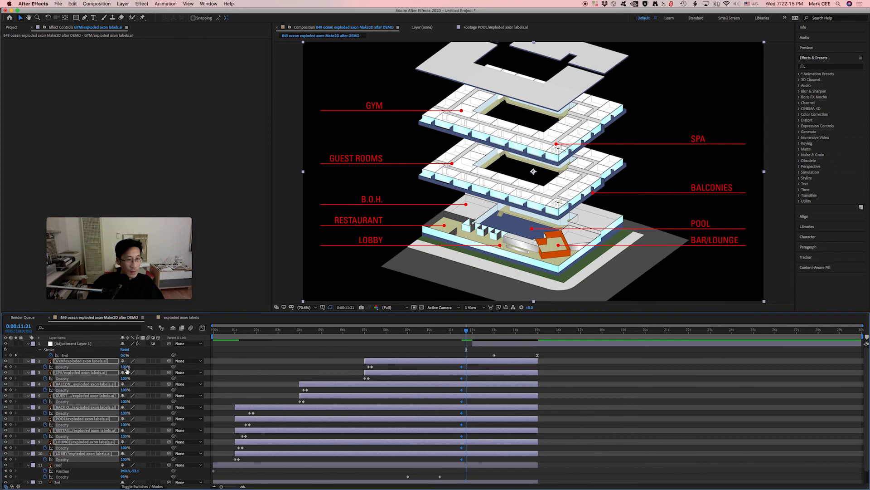
{"action": "left_click_drag", "start_coordinate": [125, 367], "coordinate": [49, 366]}
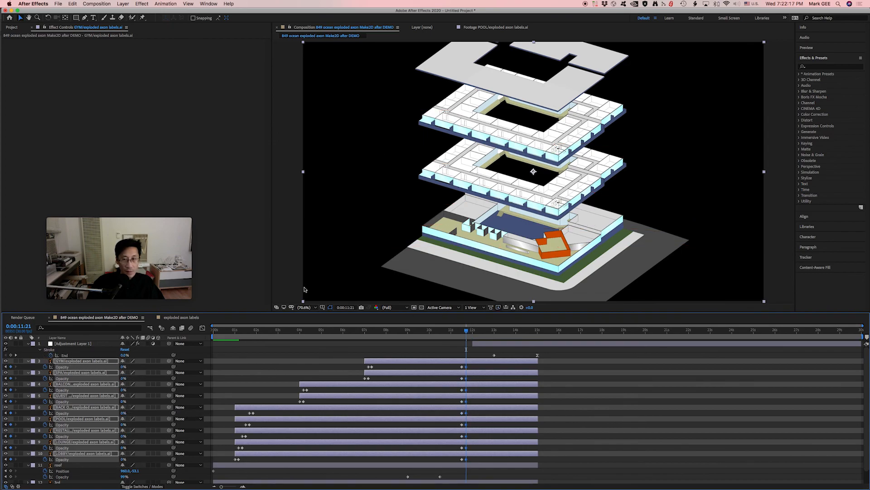